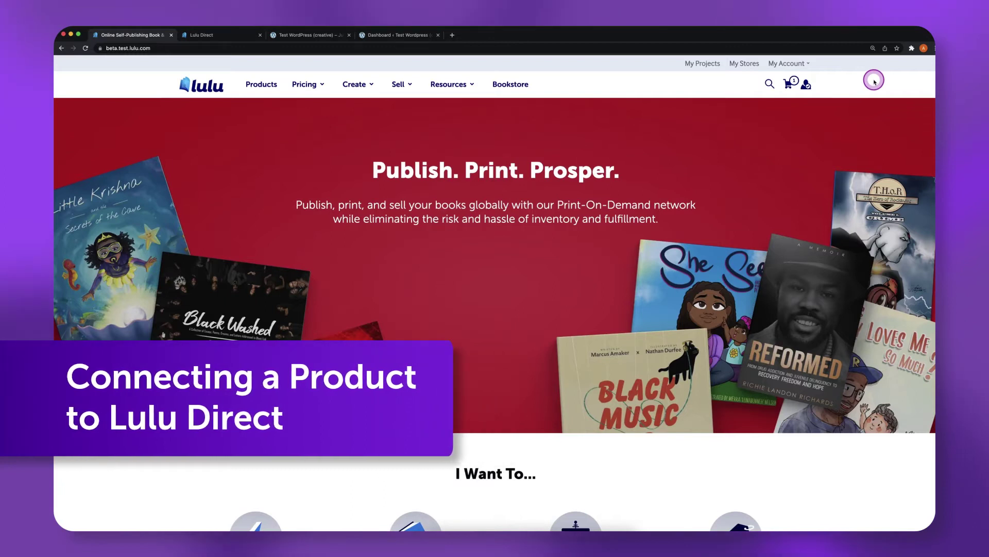
Check in My Projects that the Daily Creativity Notebook is complete, then return to the Lulu Direct dashboard
click(706, 64)
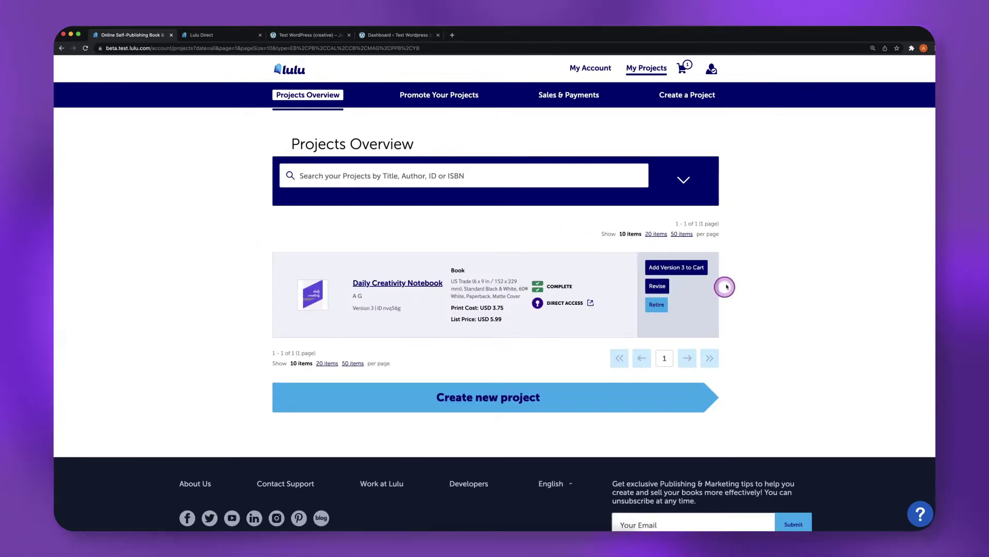
click(227, 37)
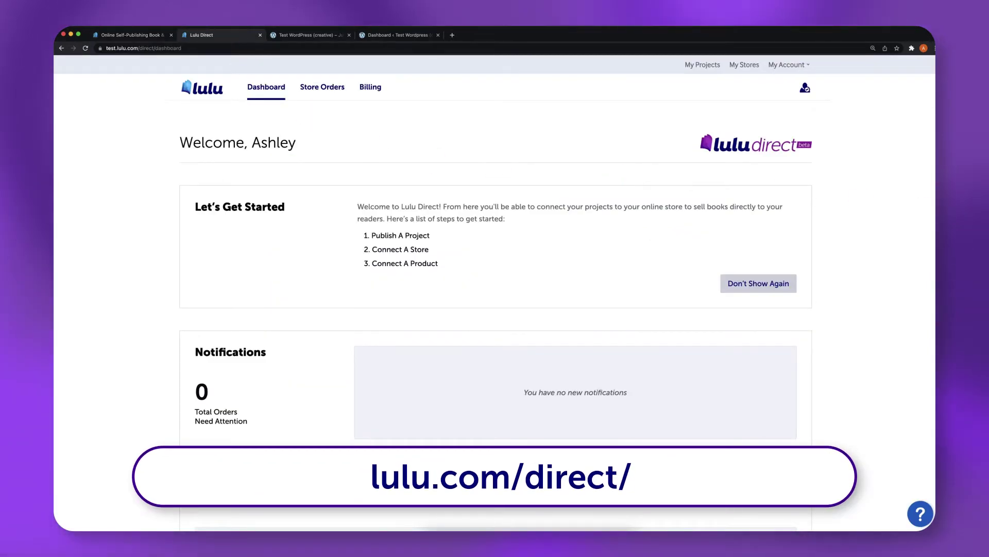
Connect the WooCommerce store creative-wordpress.testing.lulu.com by pasting its URL and approving Lulu's access
scroll(934, 180, down, 6)
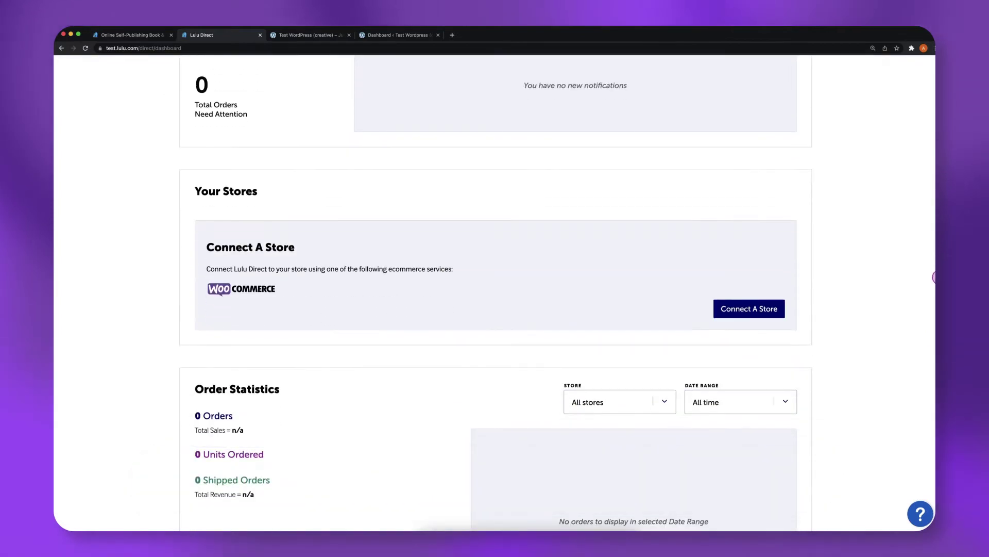
click(749, 309)
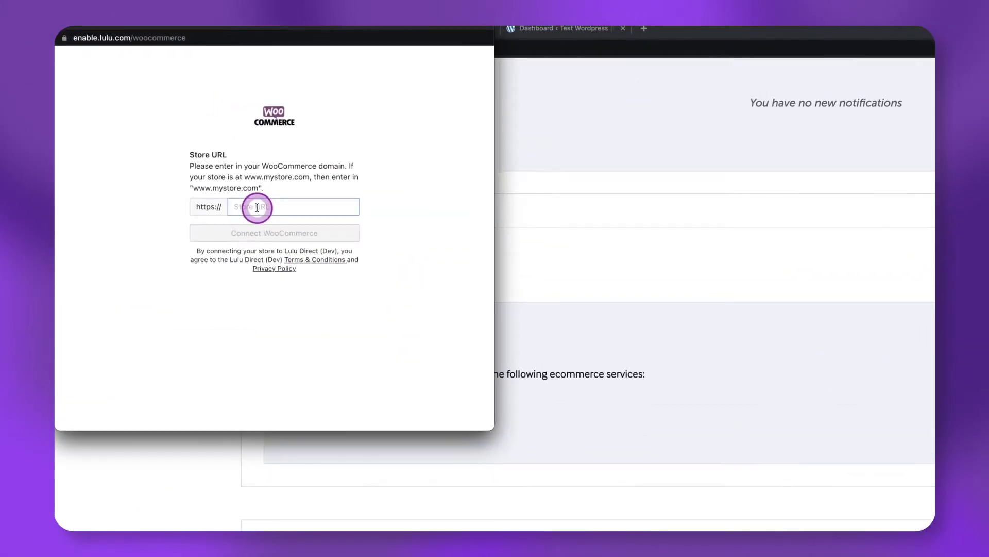
click(191, 156)
text(https://creative-wordpress.testing.lulu.com)
click(256, 232)
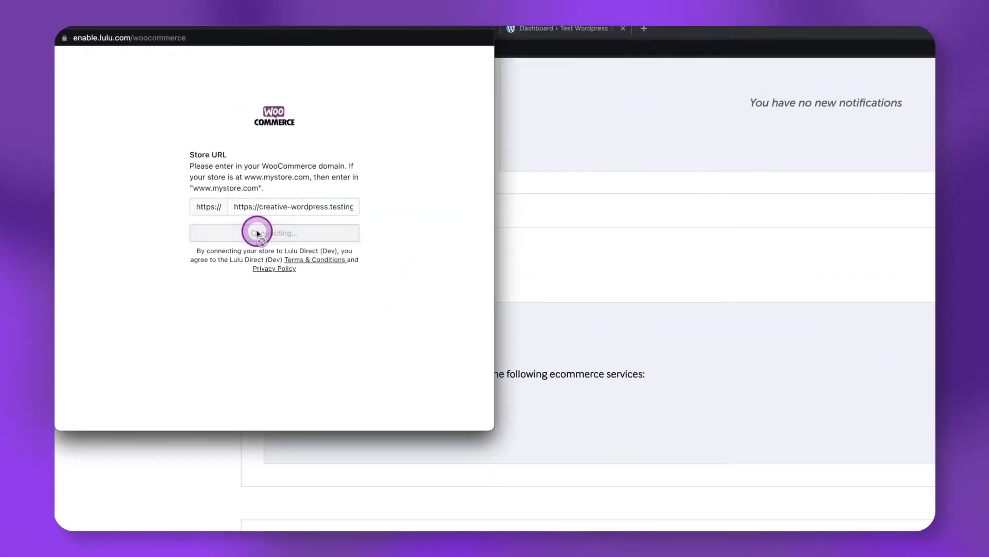
drag(486, 221, 450, 416)
click(404, 396)
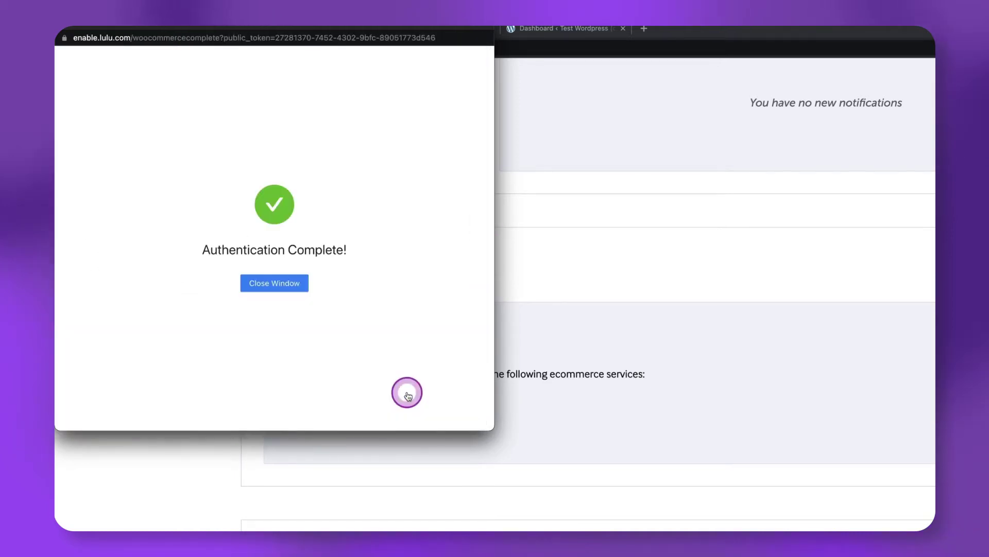
click(259, 287)
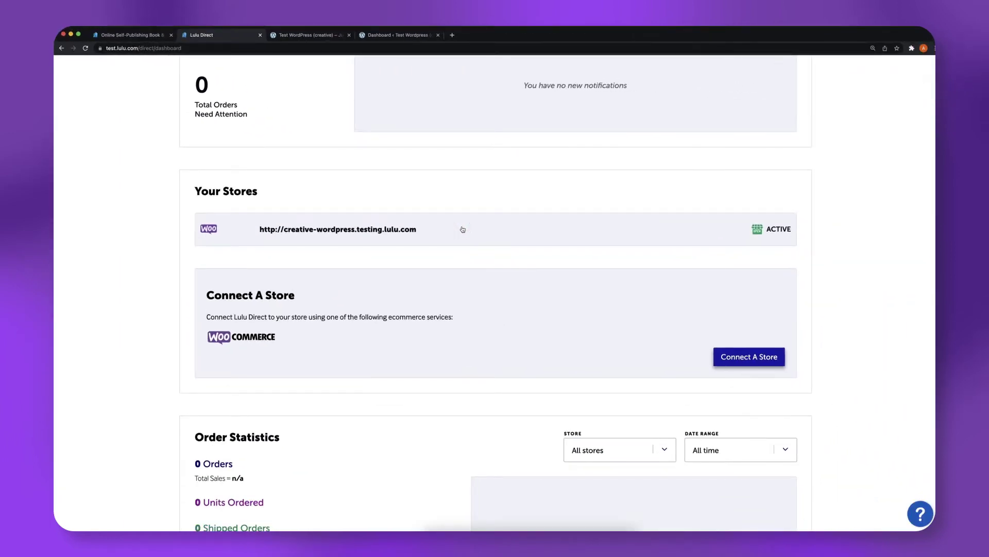
click(407, 231)
In the store's contact information form, enter the name Creative Team and country United States of America
click(782, 331)
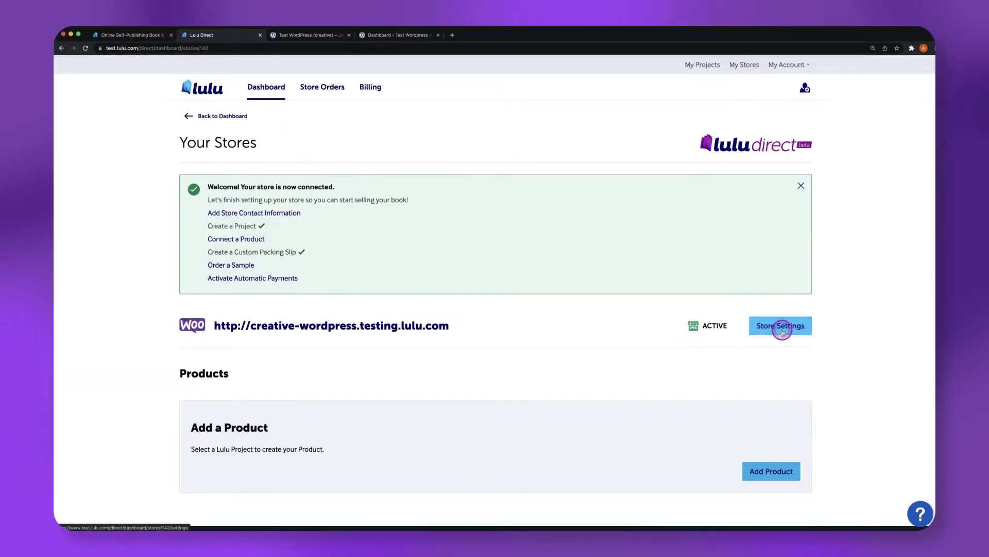
click(767, 384)
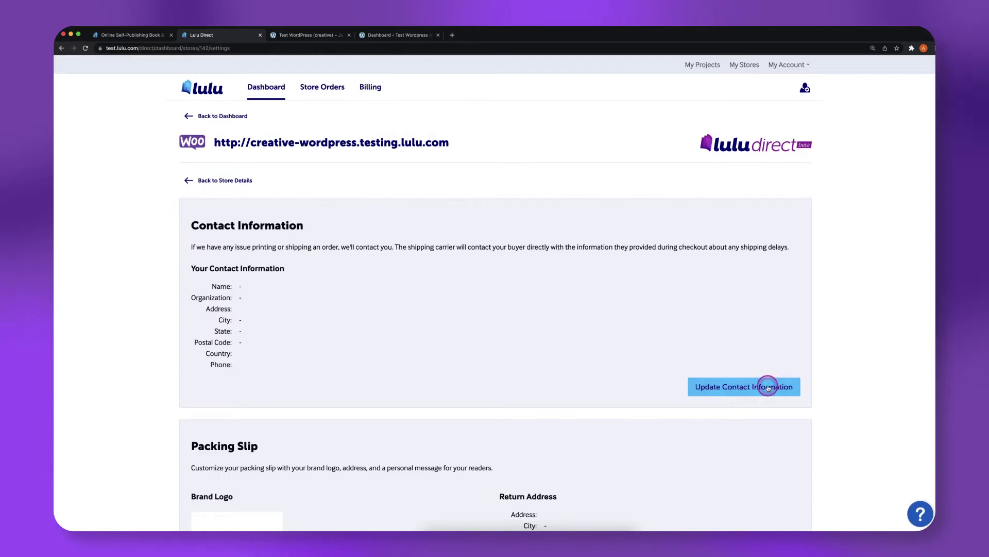
click(531, 124)
text(Creative)
key(Tab)
text(Team)
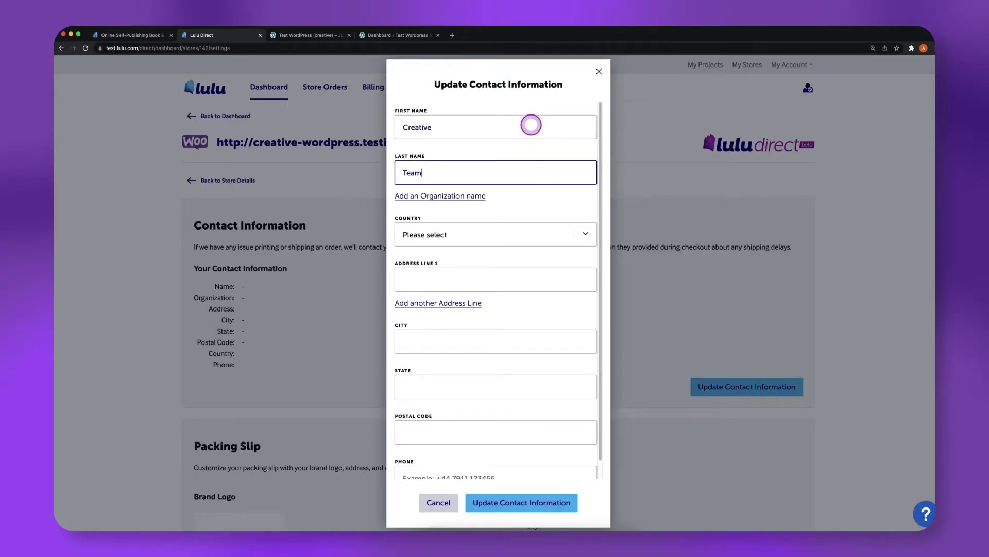
key(Tab)
key(Tab)
text(united)
click(590, 234)
click(560, 261)
Fill in the city, the state North Carolina and the phone number, then save the contact details
click(530, 279)
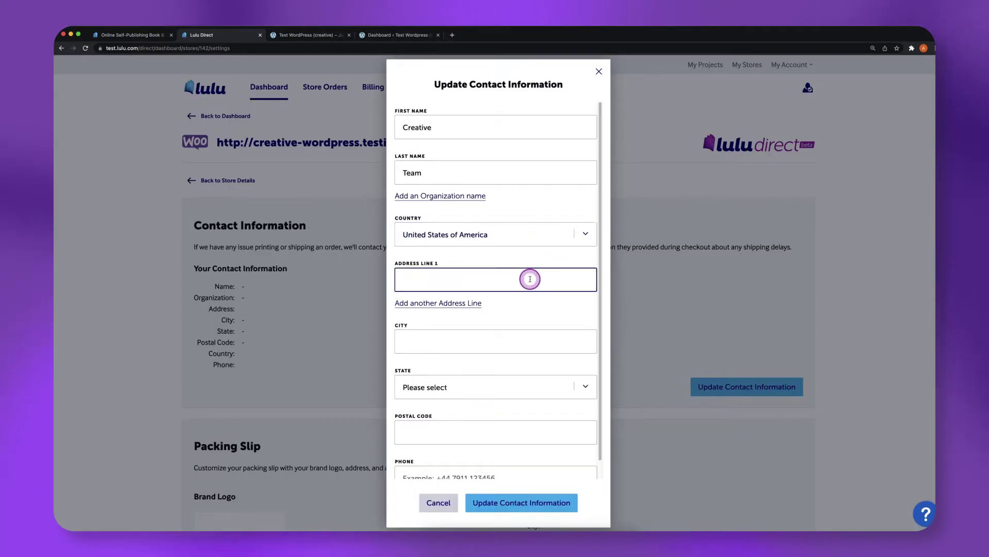
key(Tab)
text(R)
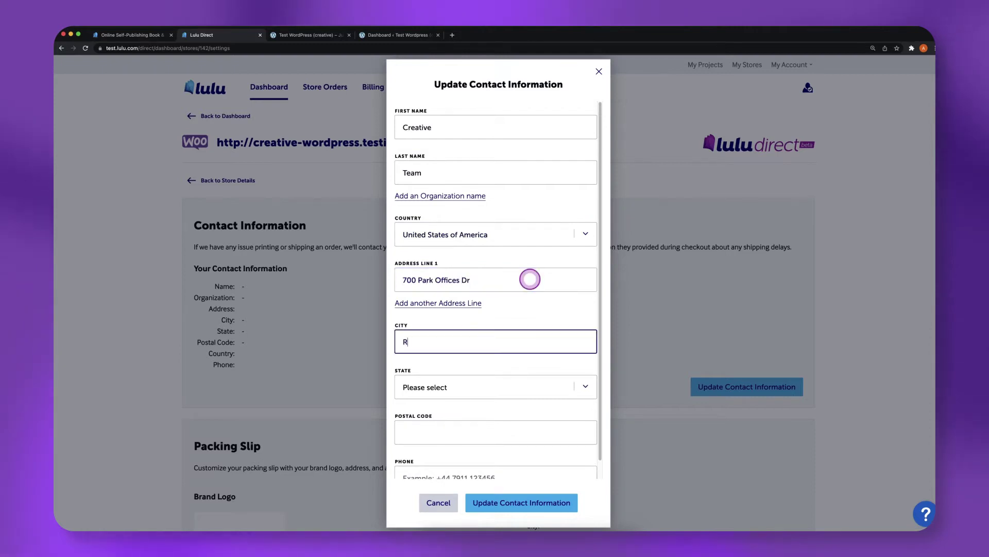
text(esearch Triangle)
key(Tab)
text(north carolina)
key(Tab)
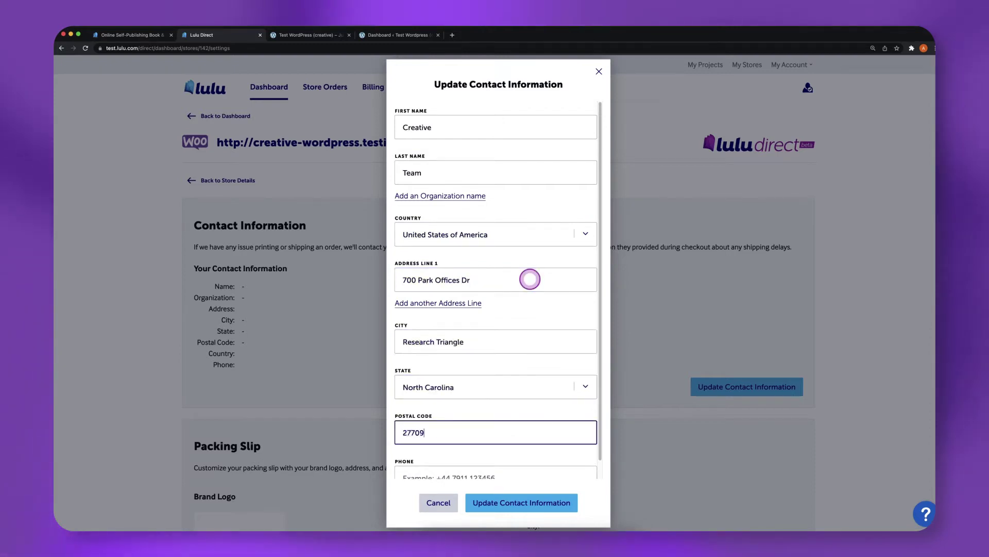
key(Tab)
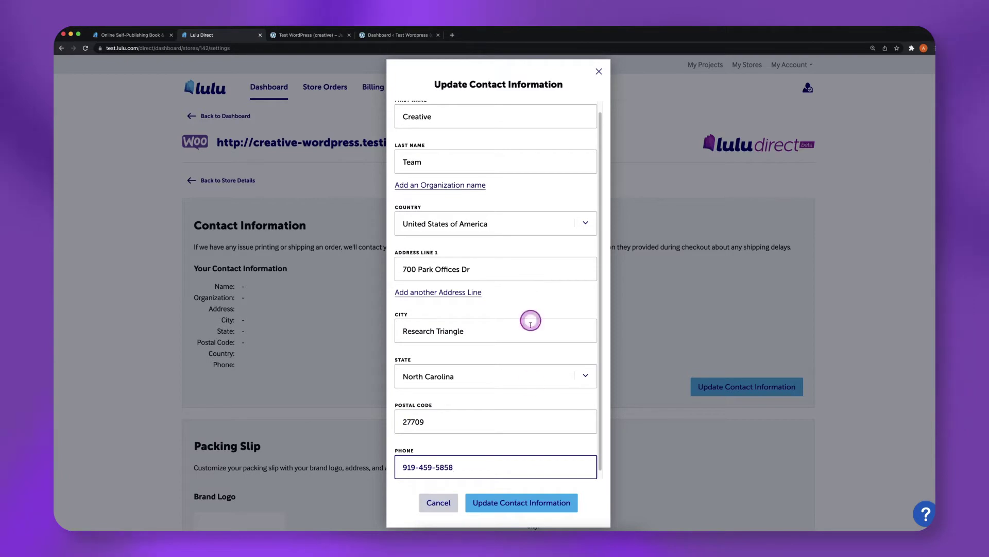
click(524, 503)
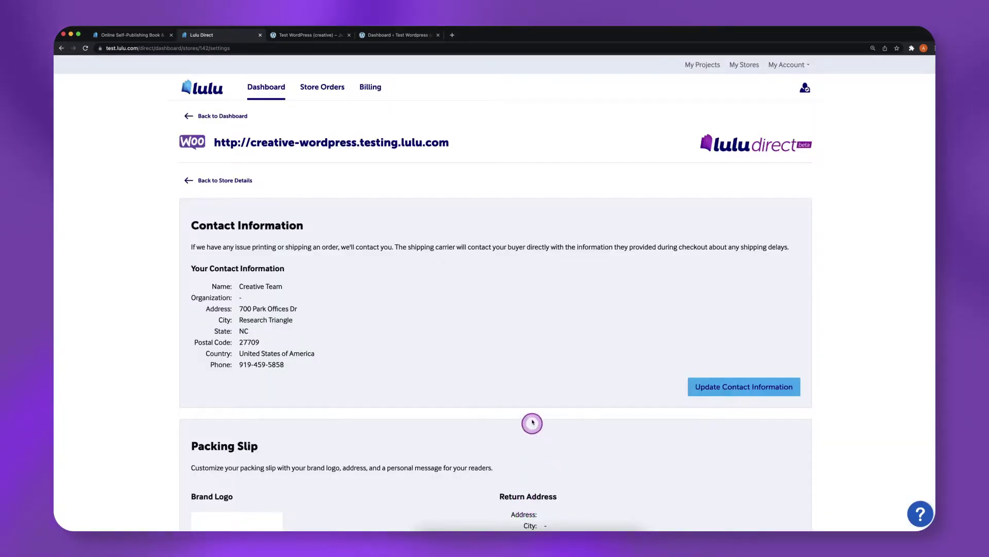
Return to the dashboard and reopen the connected WooCommerce store's page
click(226, 117)
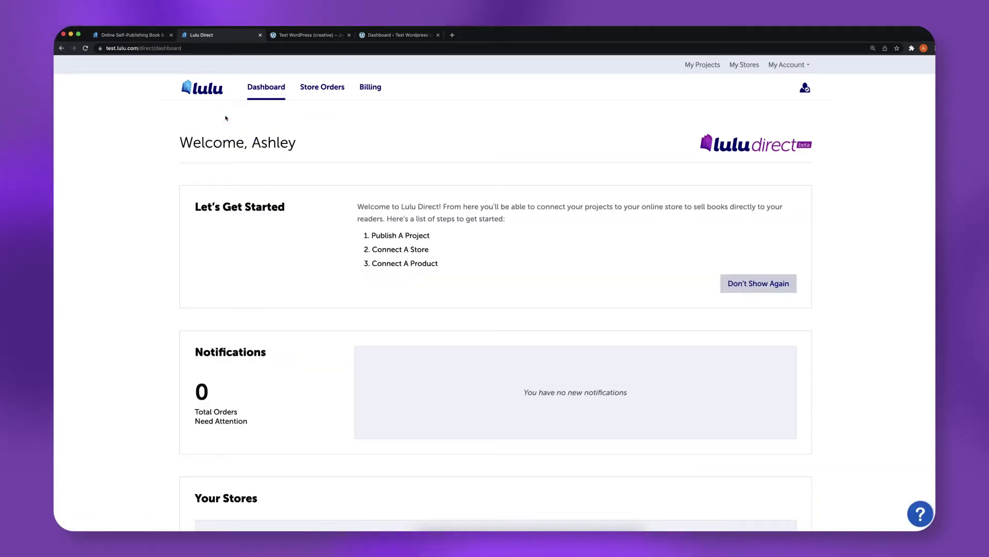
click(864, 214)
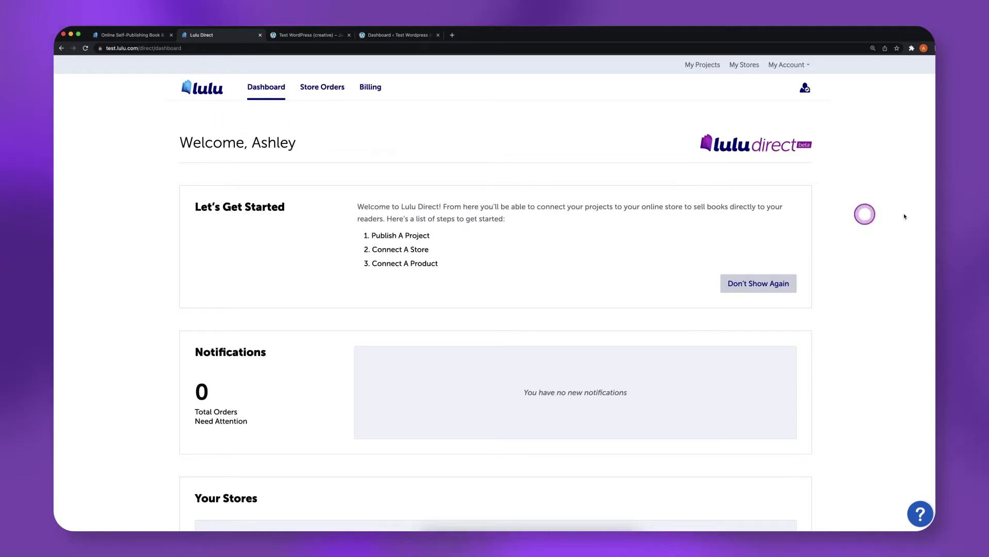
scroll(932, 232, down, 5)
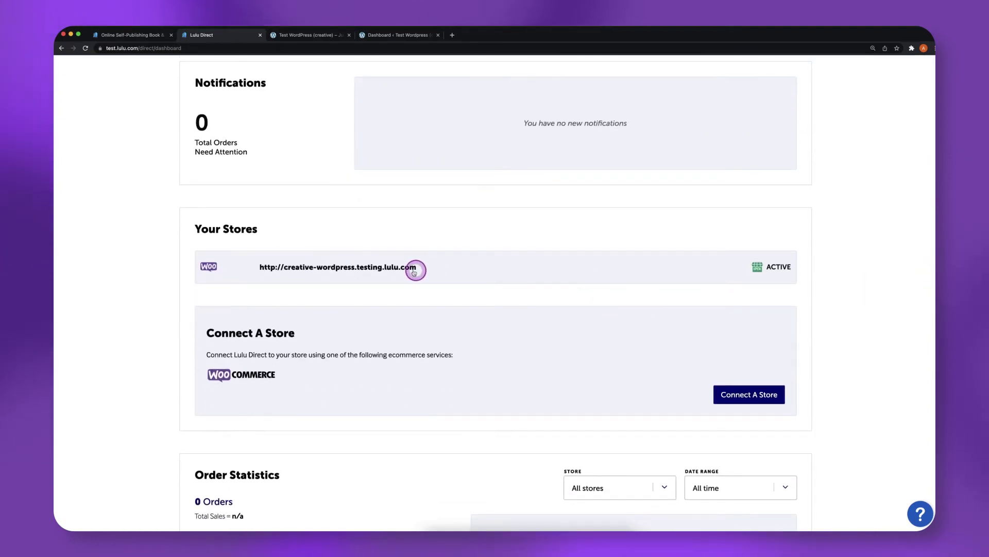
click(408, 267)
scroll(933, 243, down, 3)
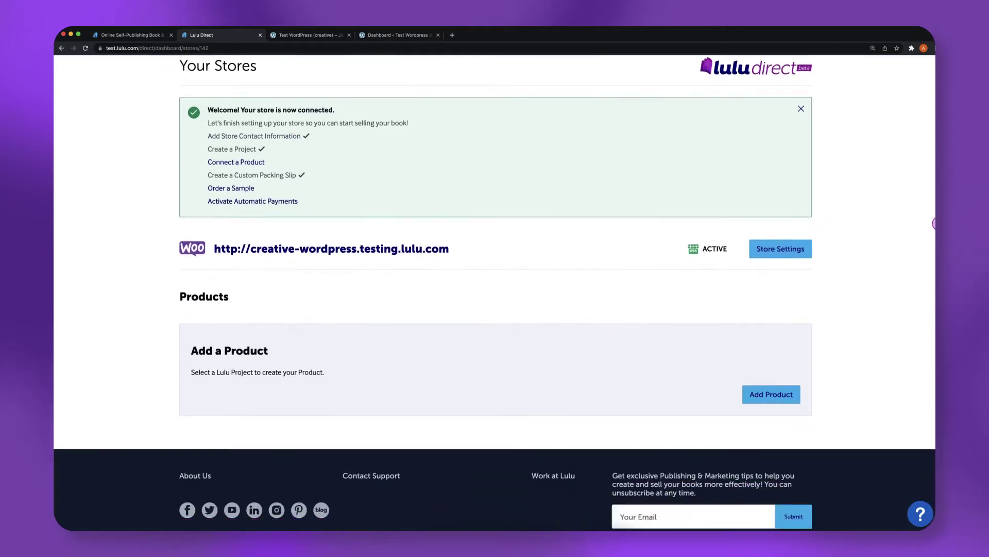
Create a new store product linked to the Daily Creativity Notebook project, retailing at 5.99 USD
click(768, 371)
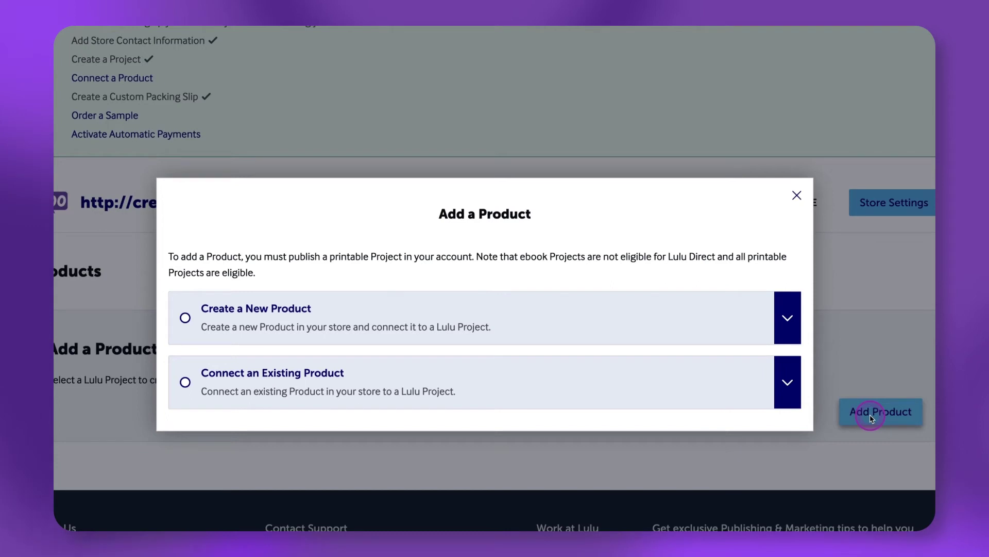
click(185, 317)
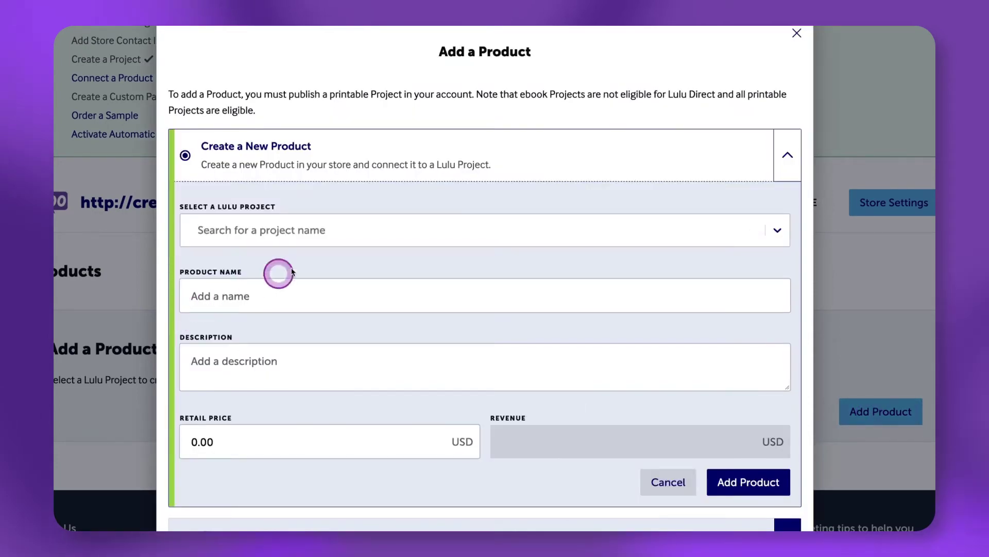
click(775, 229)
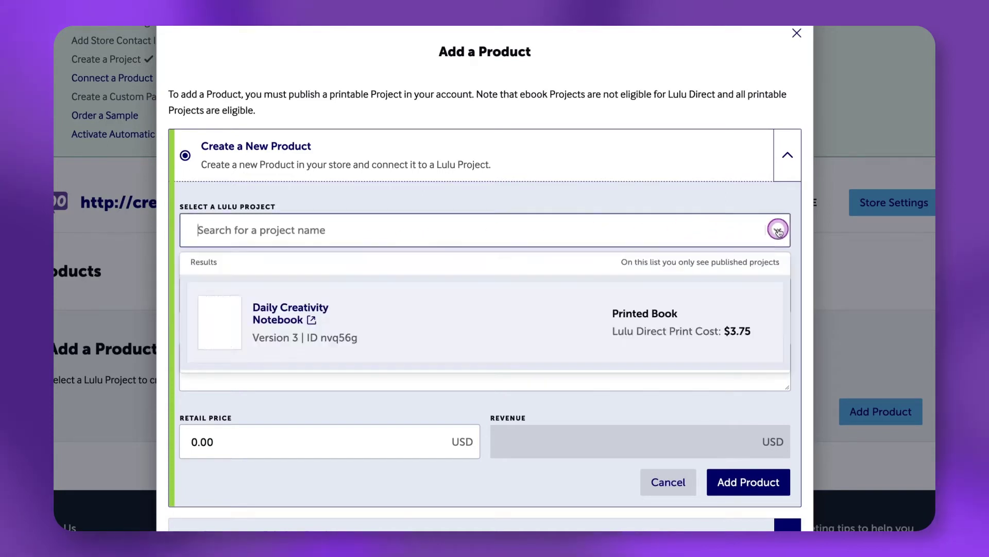
click(532, 323)
scroll(533, 324, down, 2)
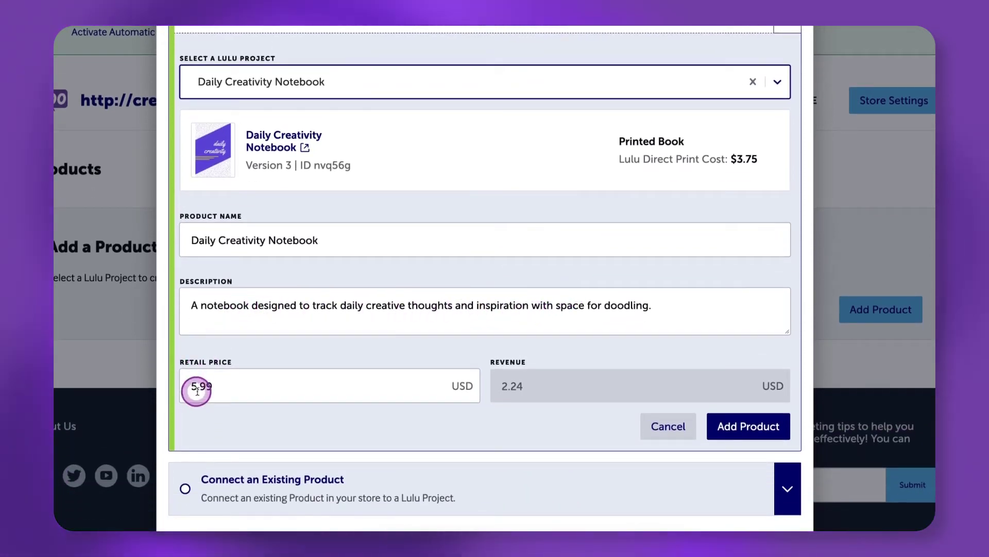
click(762, 431)
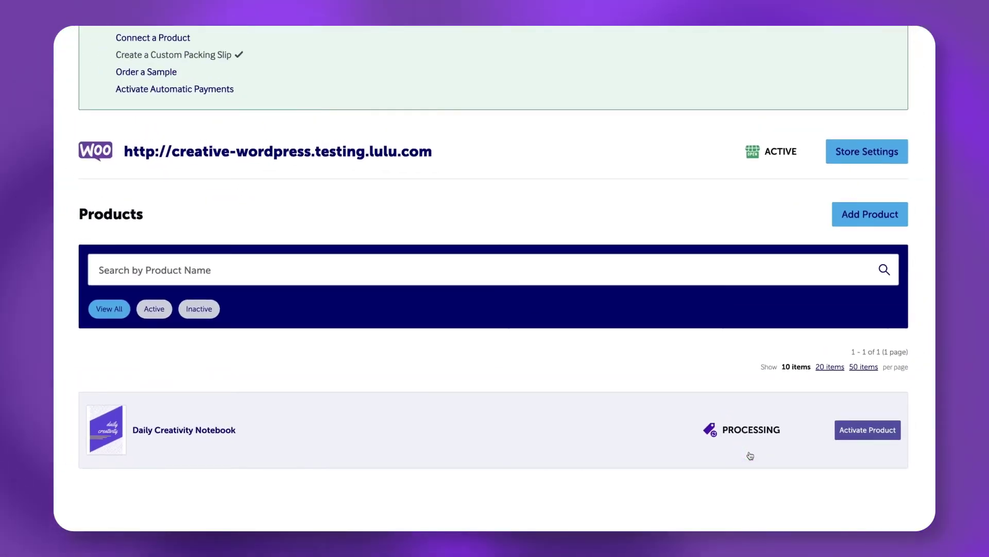
Activate the Daily Creativity Notebook product and review the shipping method note
click(804, 460)
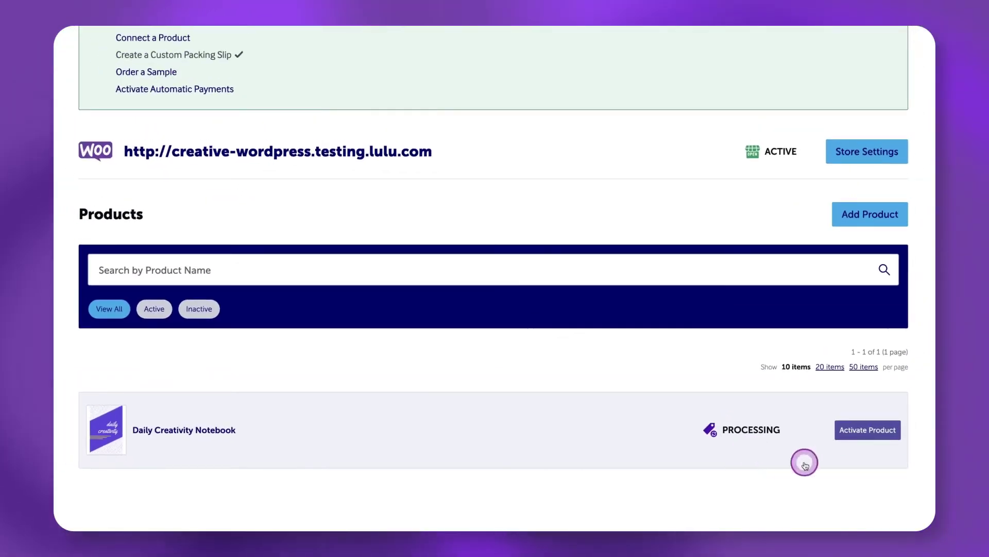
scroll(804, 460, down, 3)
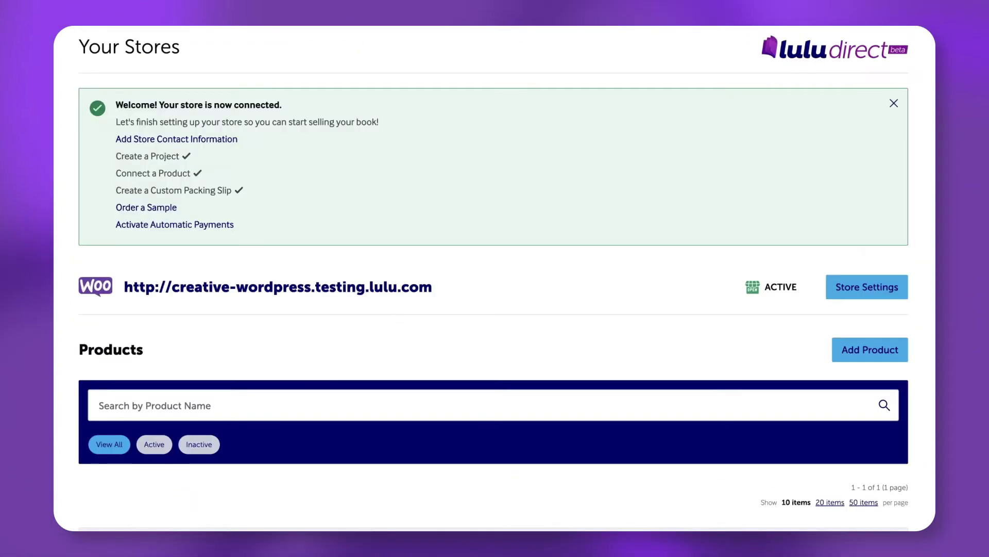
scroll(493, 257, down, 4)
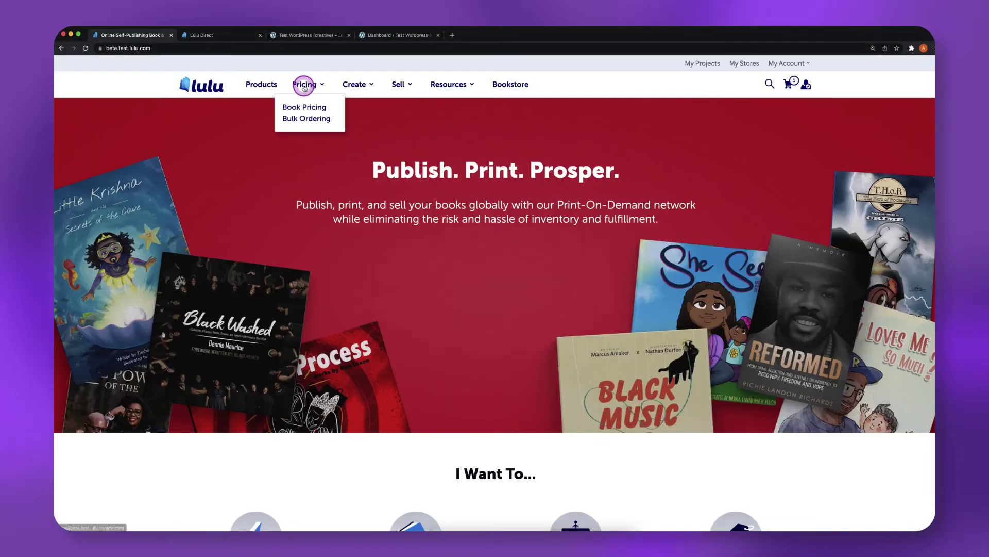
Open Lulu's book pricing calculator from the lulu.com home page
click(305, 108)
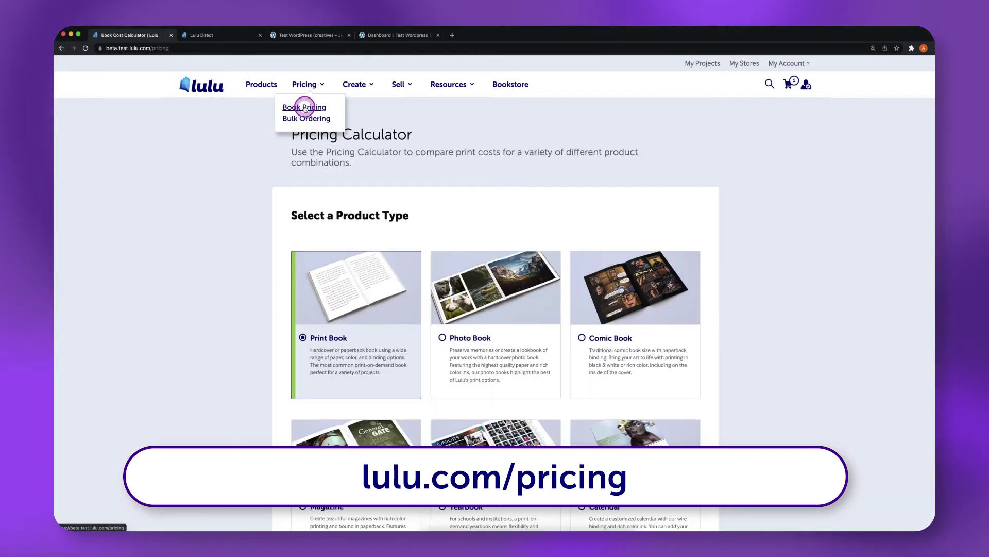
Configure a Print Book in US Trade 6 x 9 in size with a matte cover
click(331, 260)
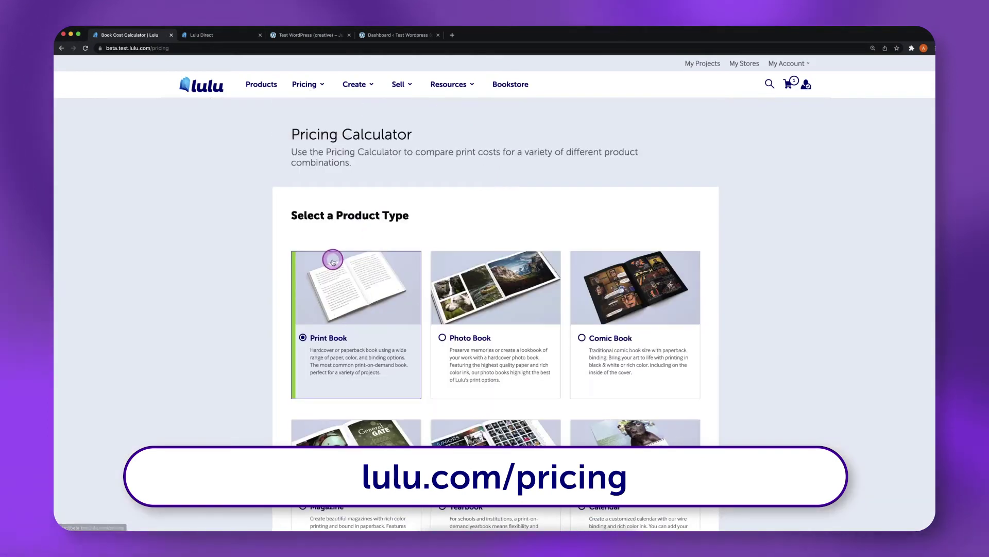
click(578, 258)
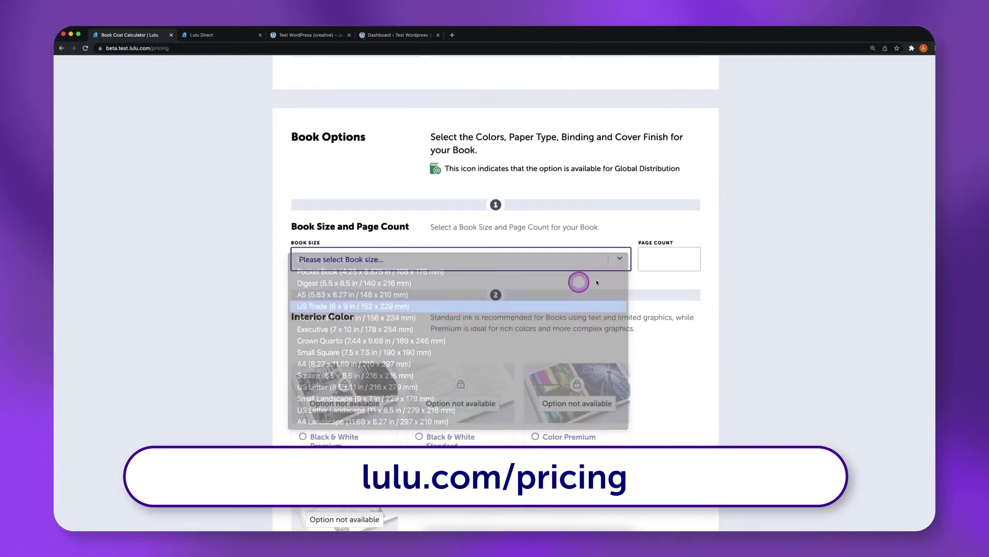
click(590, 296)
scroll(933, 309, down, 10)
scroll(933, 329, down, 8)
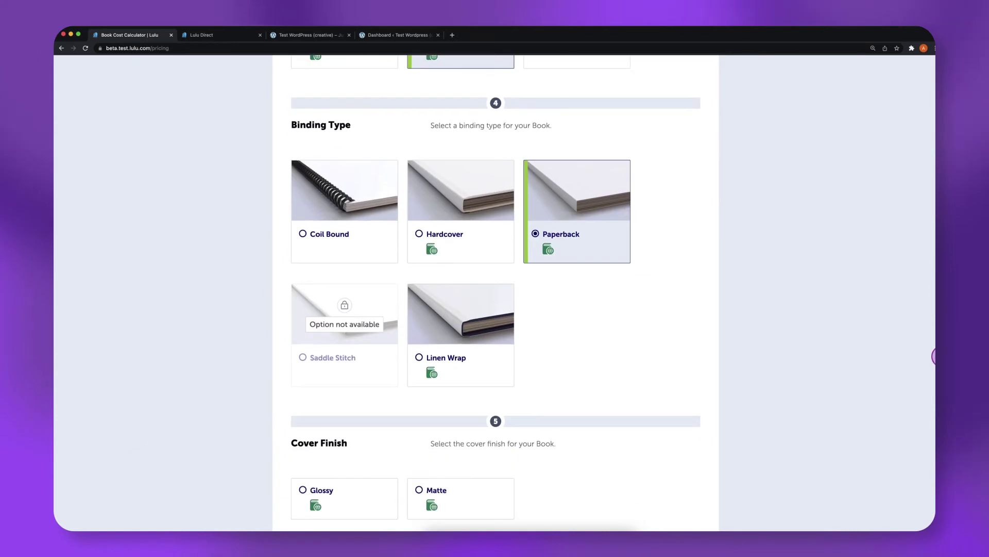
click(450, 350)
scroll(935, 381, down, 5)
scroll(934, 404, down, 5)
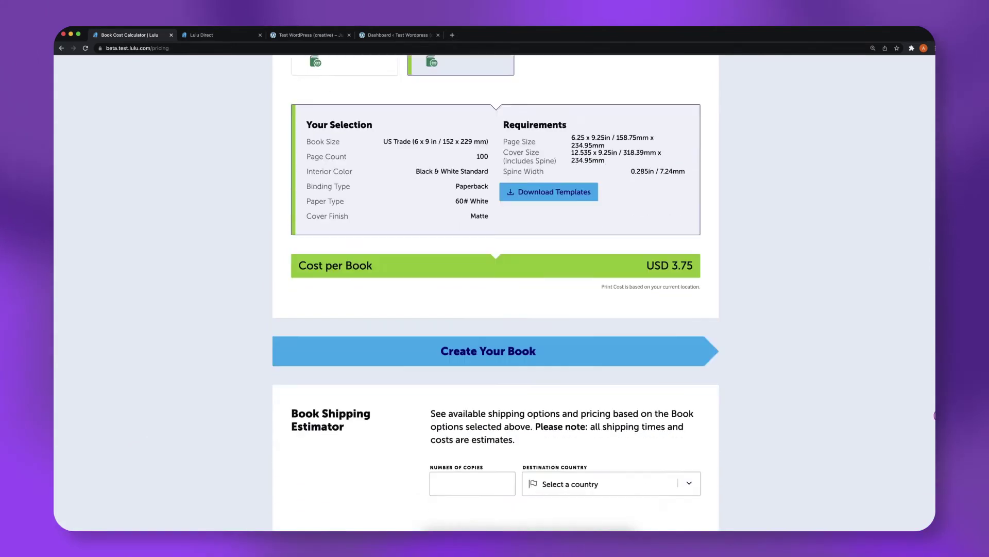
Estimate shipping to the United States of America for 2 copies
click(453, 281)
text(1)
click(692, 283)
scroll(608, 401, down, 10)
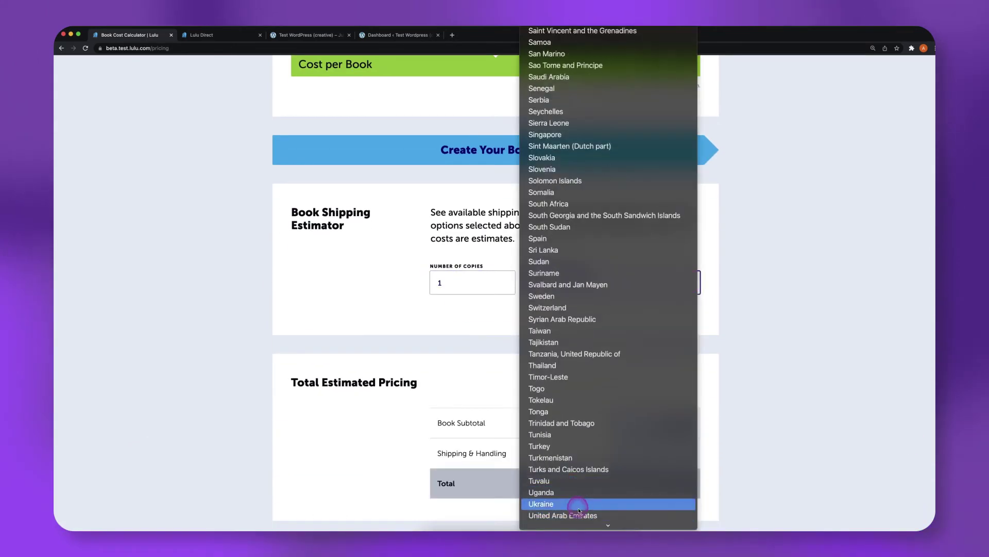
click(567, 465)
scroll(680, 233, down, 2)
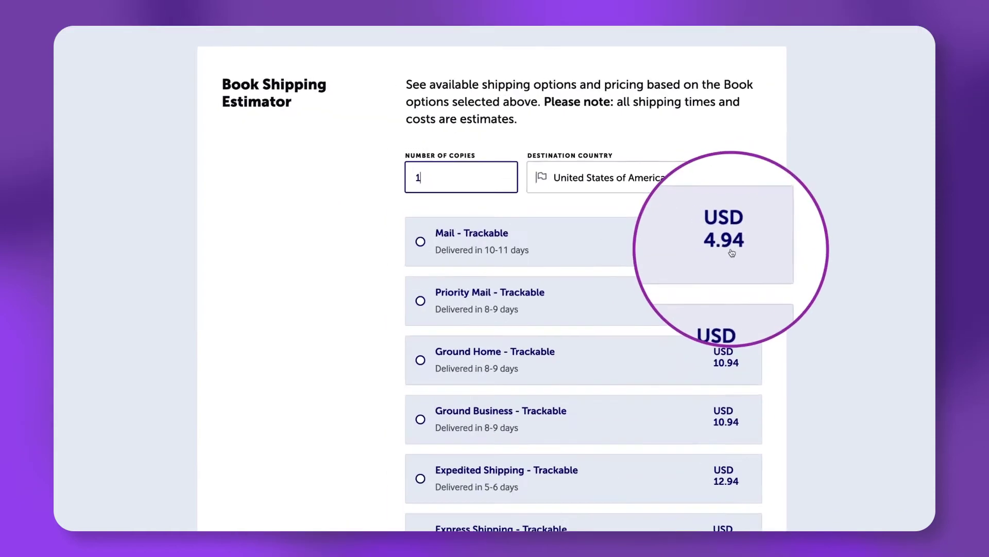
click(452, 179)
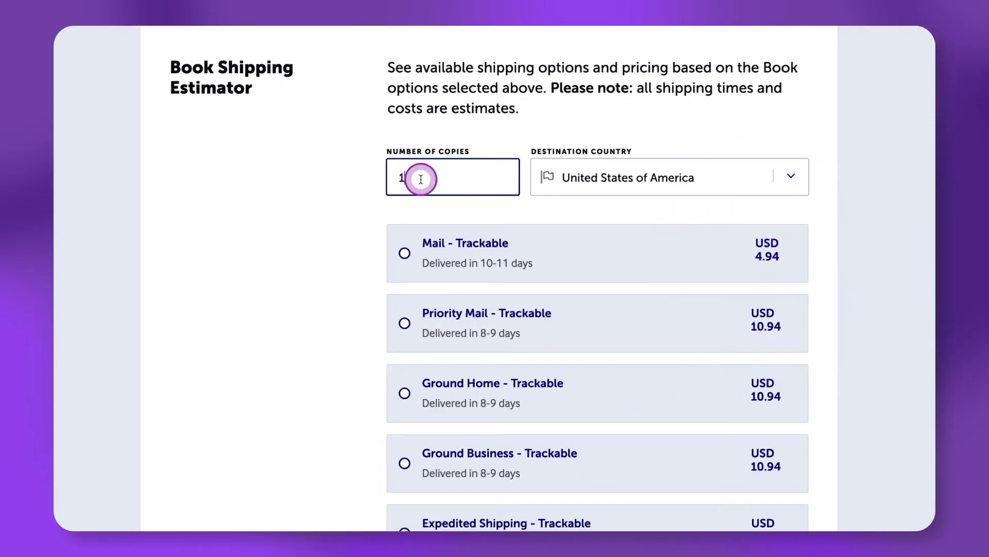
double_click(390, 177)
text(2)
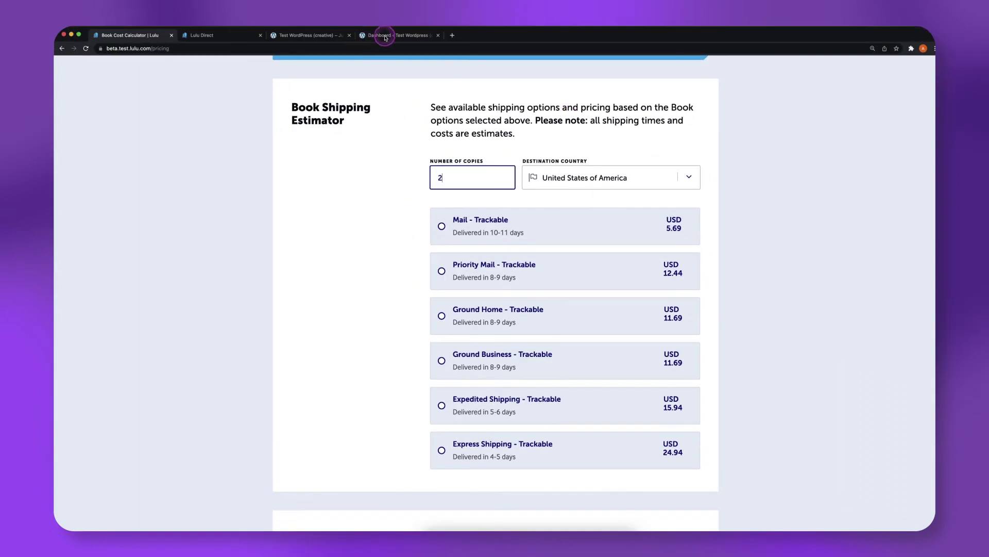
click(385, 36)
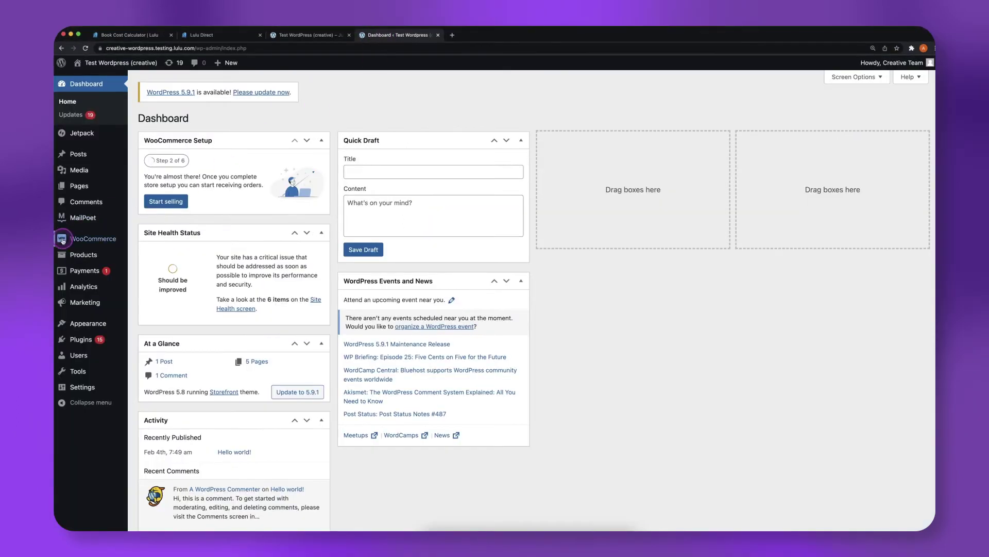
In WooCommerce Settings > Shipping, open the 'Locations not covered by your other zones' zone to add a method
mouse_move(93, 239)
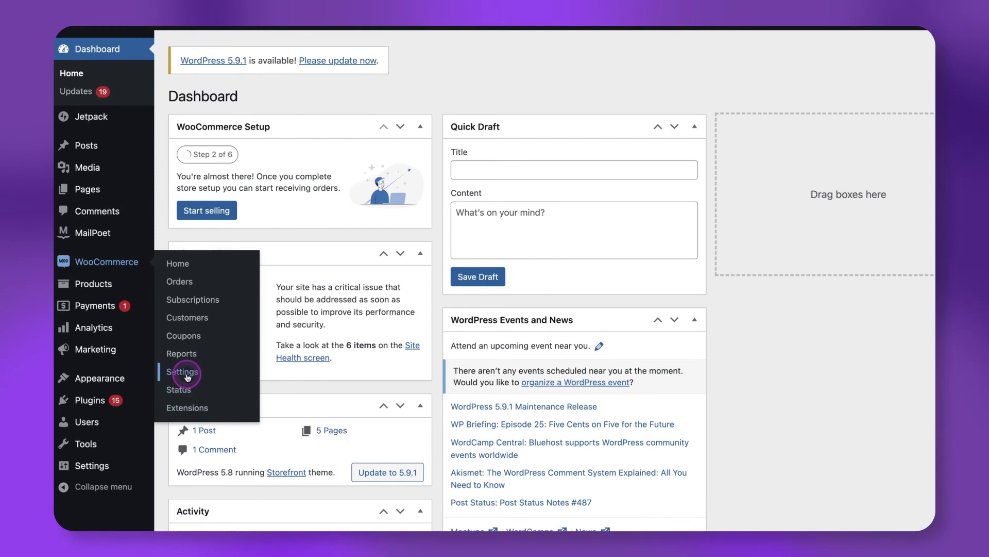
click(240, 370)
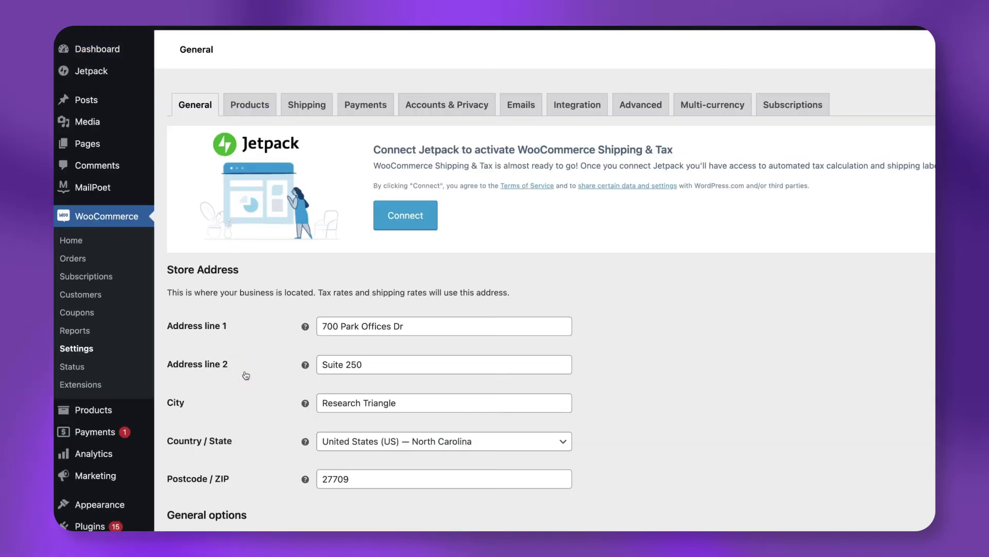
click(318, 112)
mouse_move(334, 389)
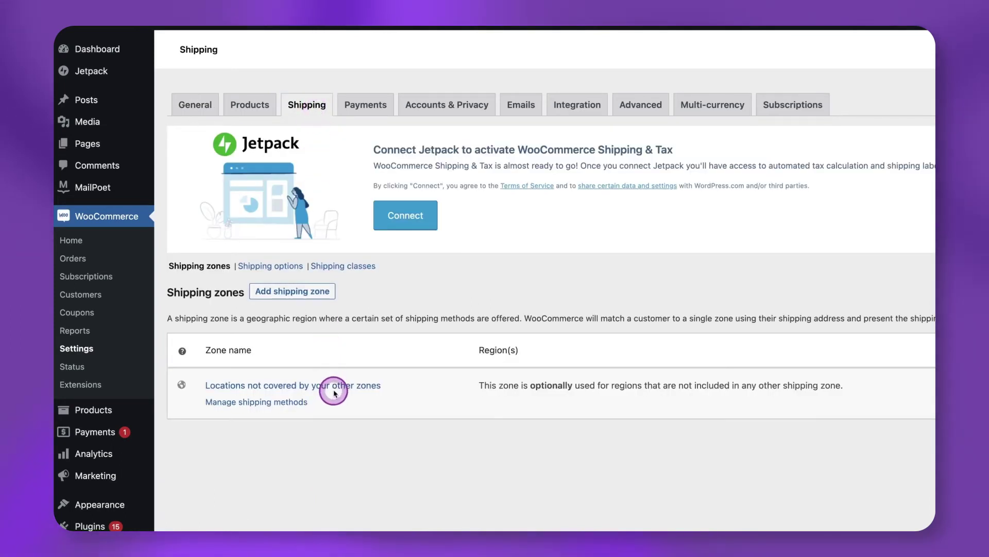
click(328, 387)
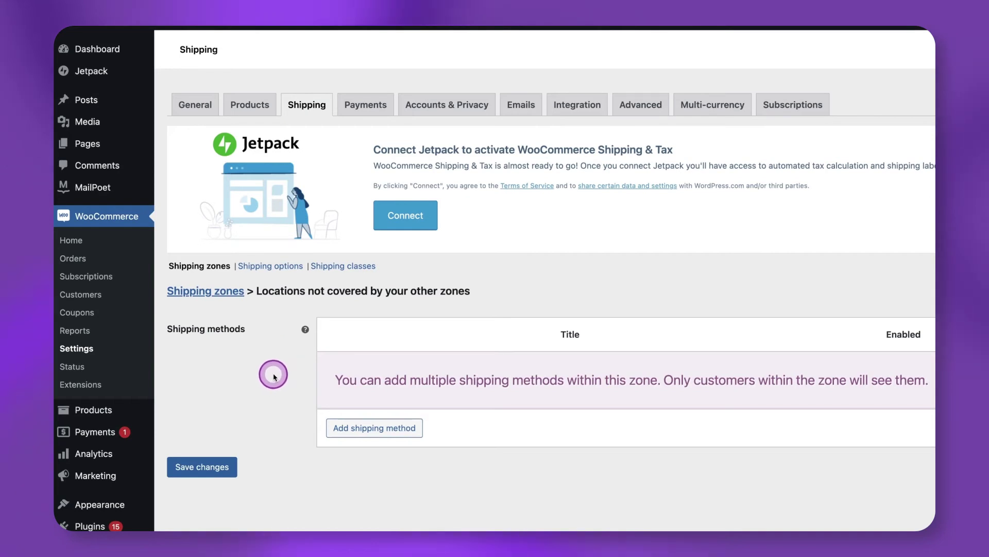
click(354, 427)
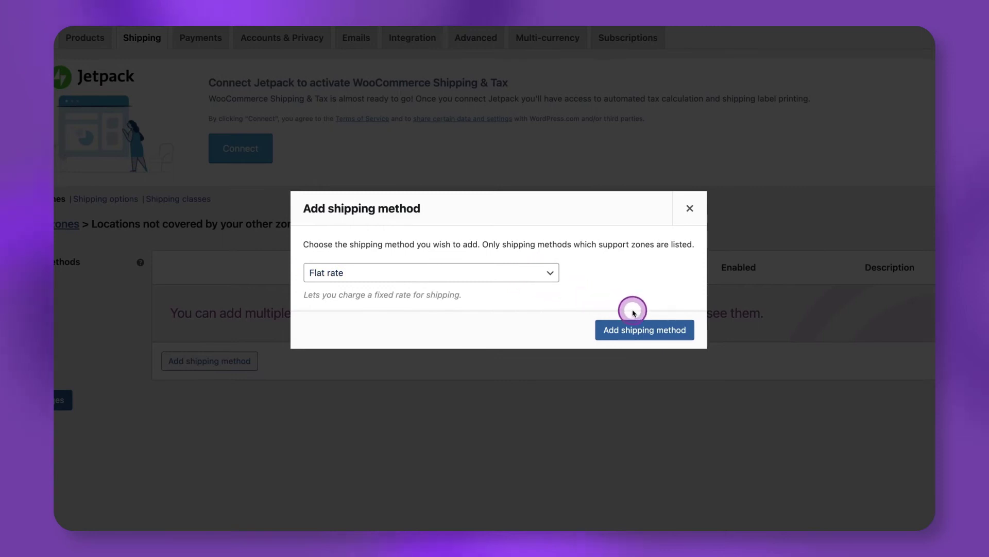
Add the Flat rate method to the zone and save its cost as 6.00
click(656, 336)
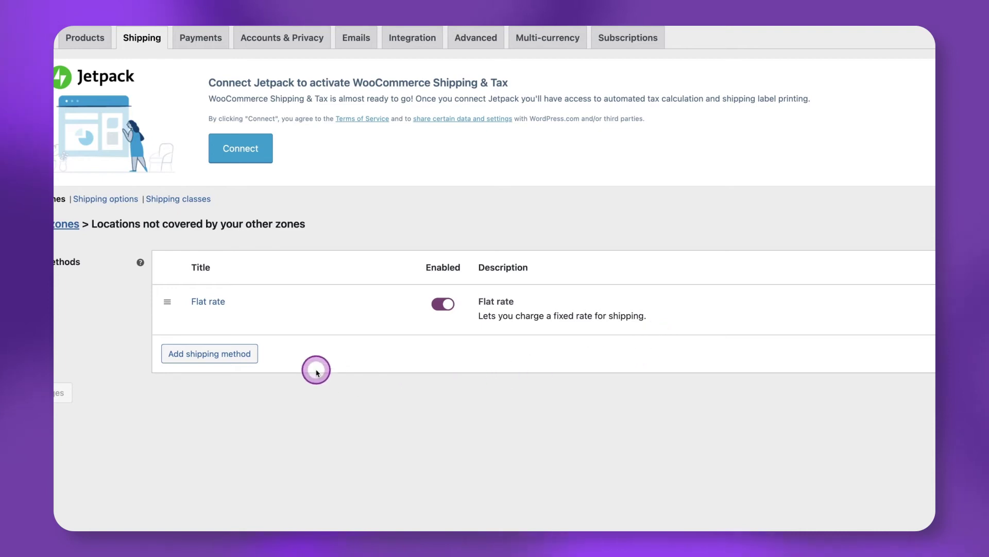
click(200, 318)
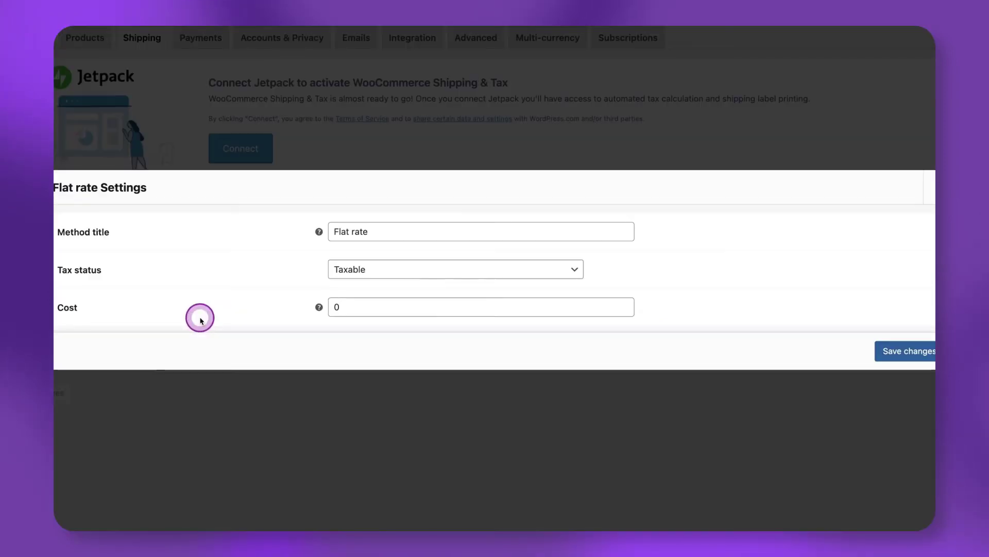
click(453, 307)
key(BackSpace)
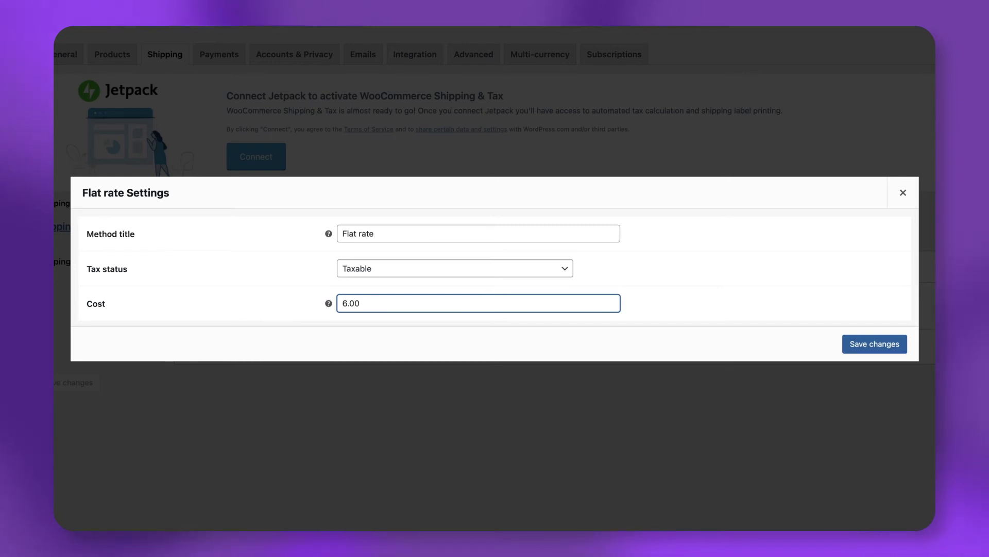
mouse_move(328, 303)
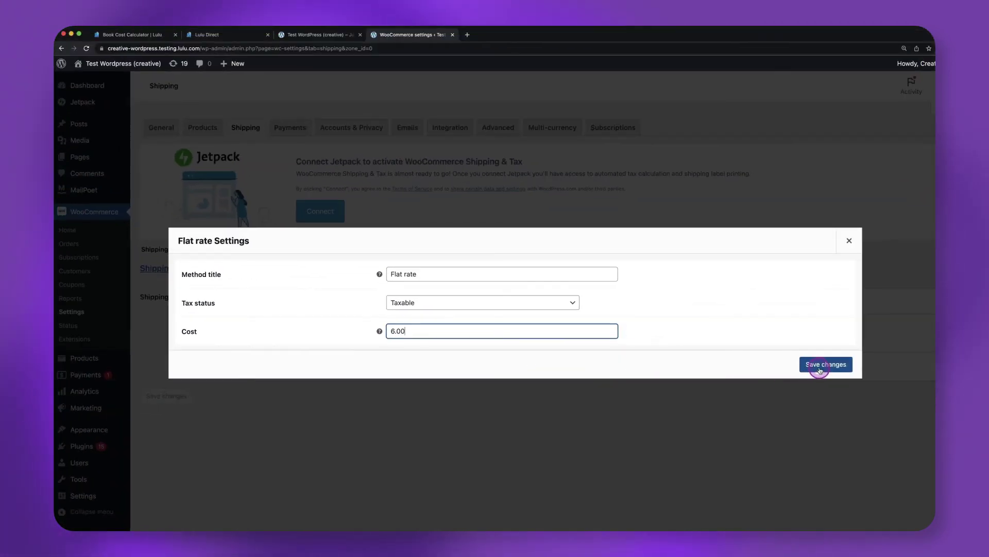
click(820, 367)
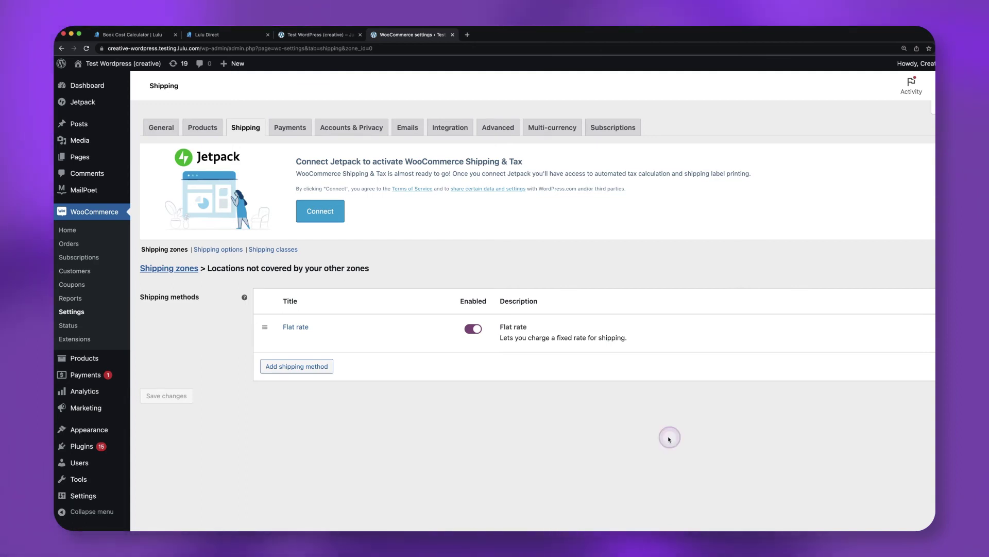
Start a new manual WooCommerce order with status Completed
click(81, 245)
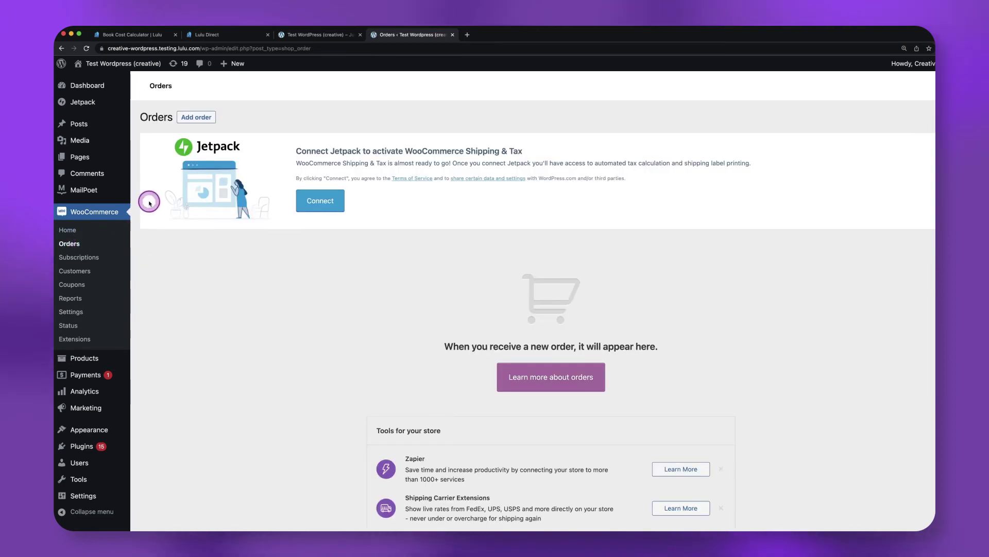
click(196, 118)
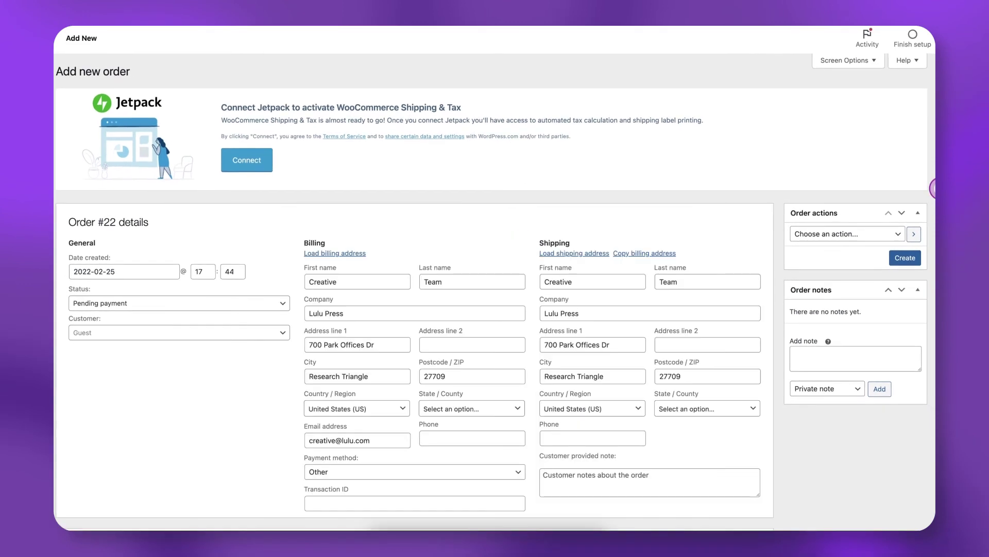
scroll(927, 191, down, 3)
scroll(930, 227, up, 2)
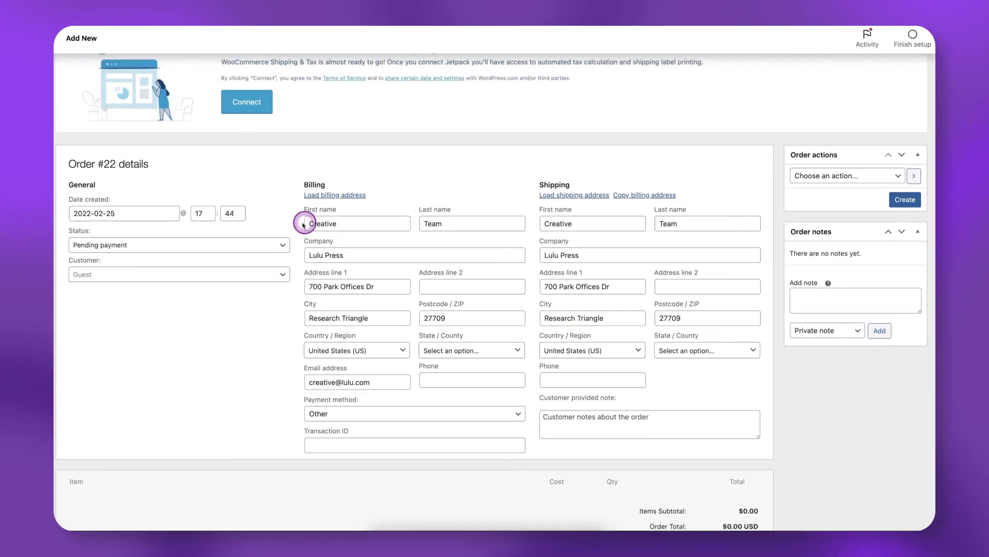
click(286, 250)
click(140, 314)
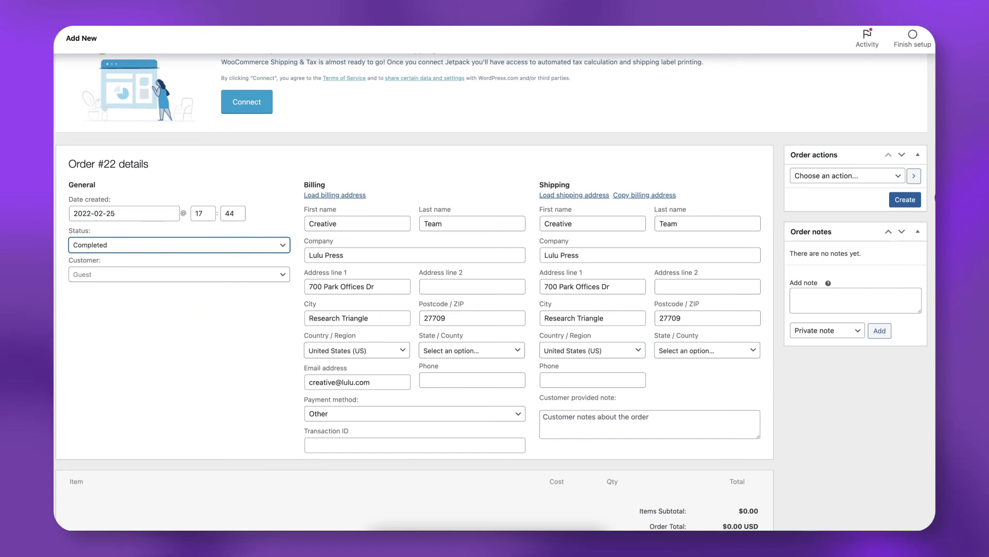
Add one Daily Creativity Notebook to the order
scroll(114, 381, down, 5)
click(85, 446)
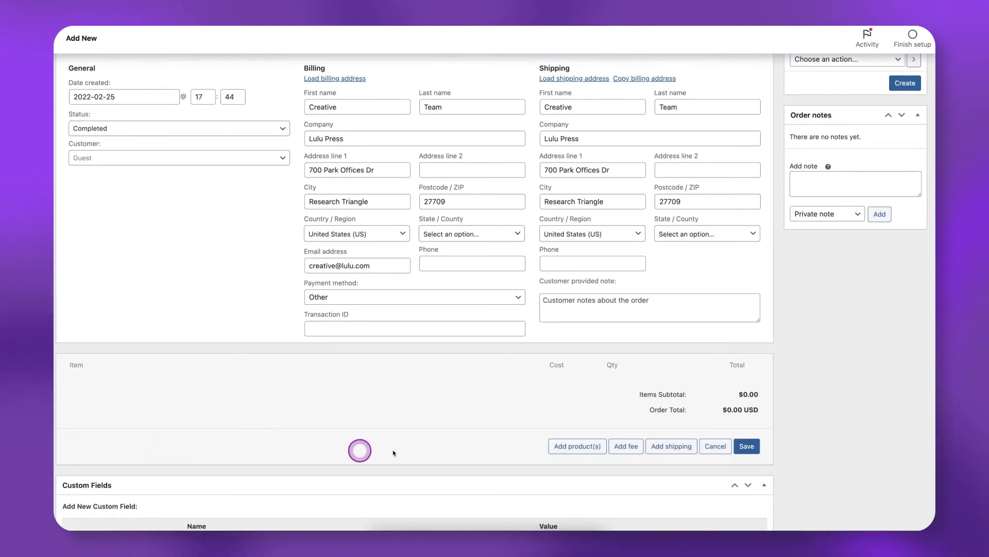
click(576, 453)
click(483, 279)
text(creat)
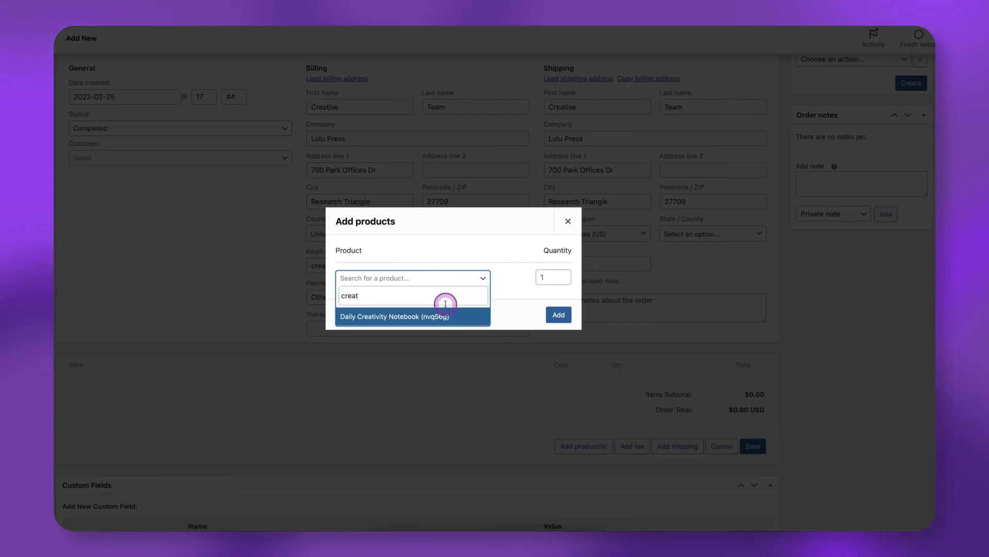
click(427, 317)
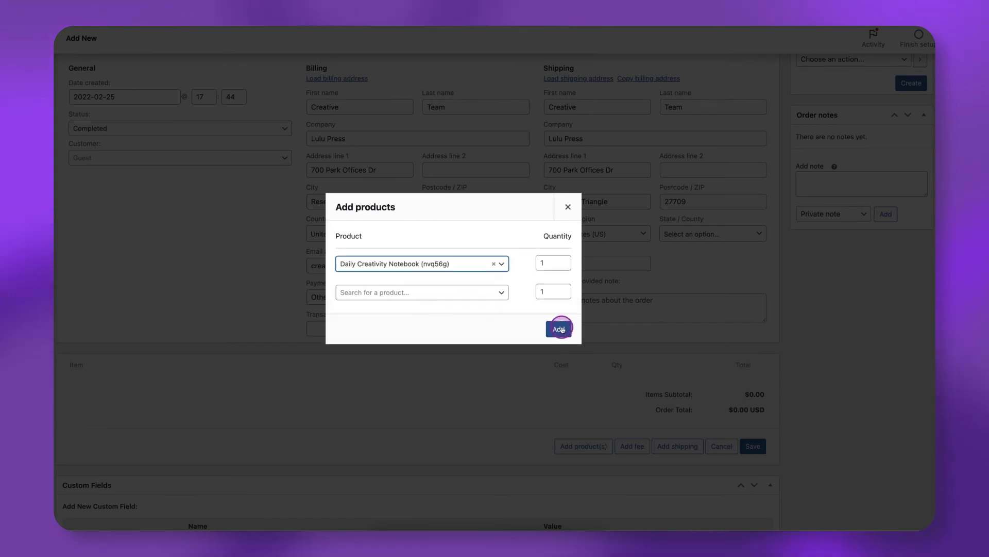
click(559, 329)
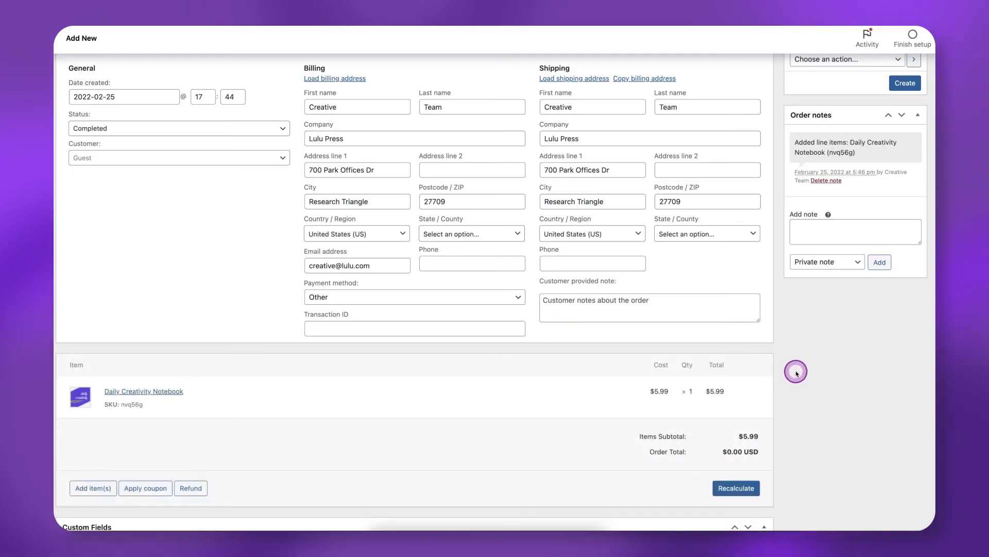
Choose the Email invoice to customer action and create order #22
scroll(845, 268, up, 2)
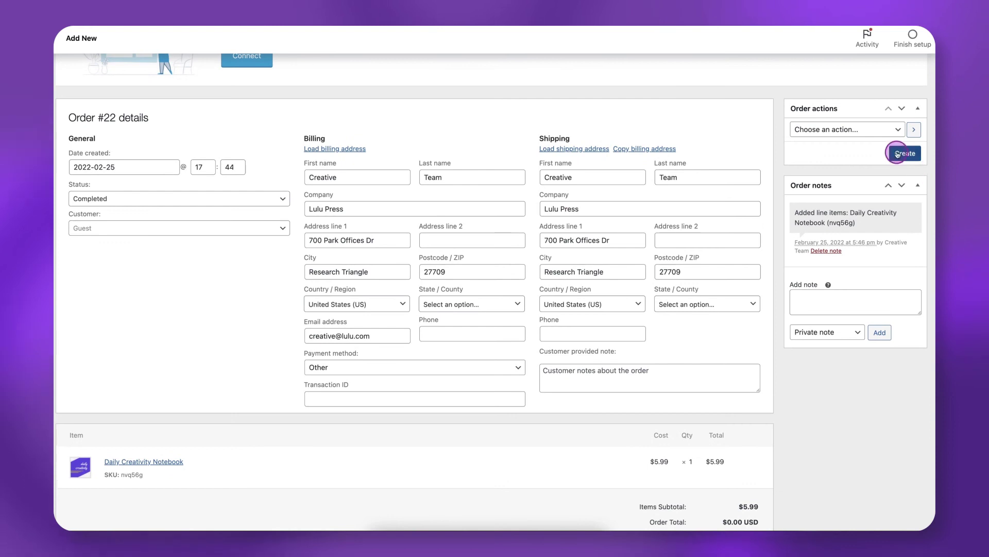
click(890, 130)
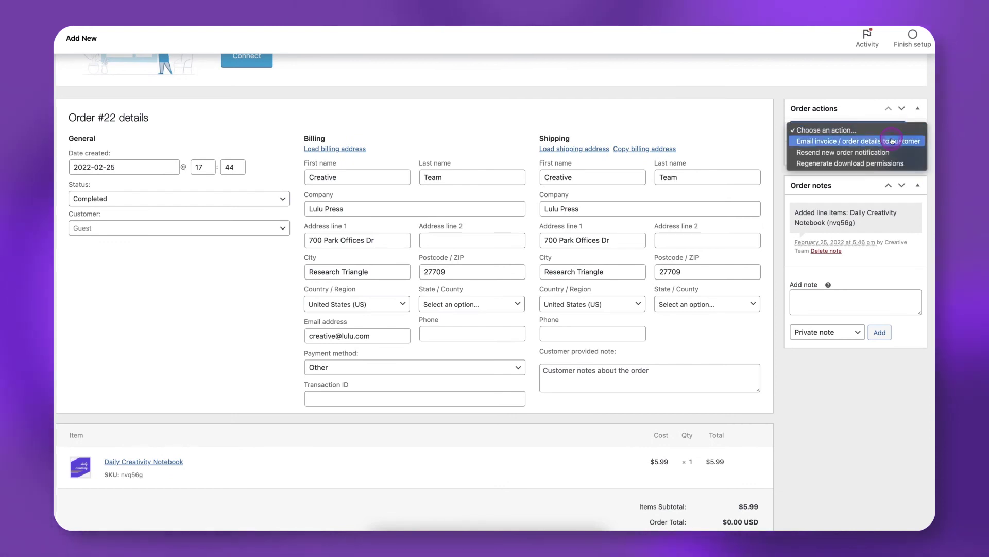
click(892, 142)
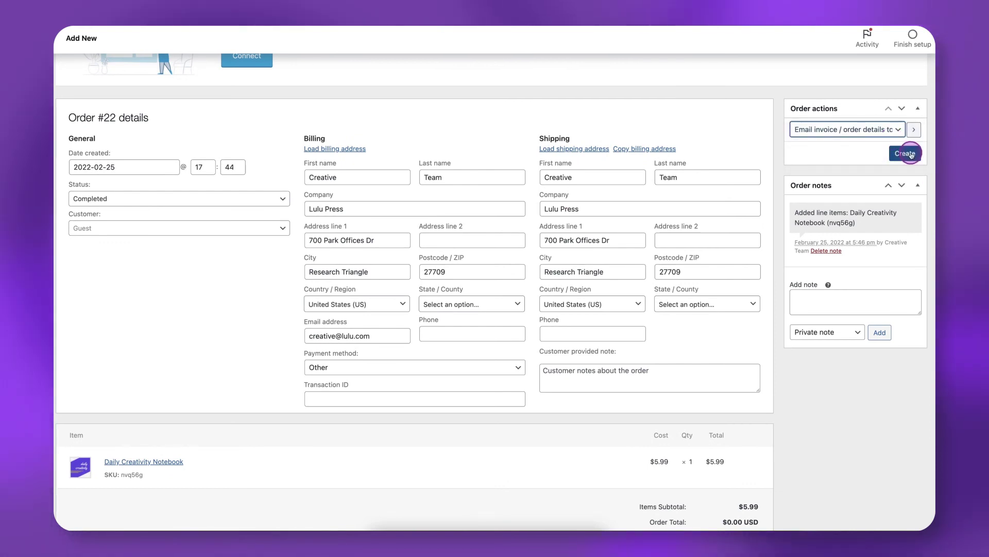
click(908, 154)
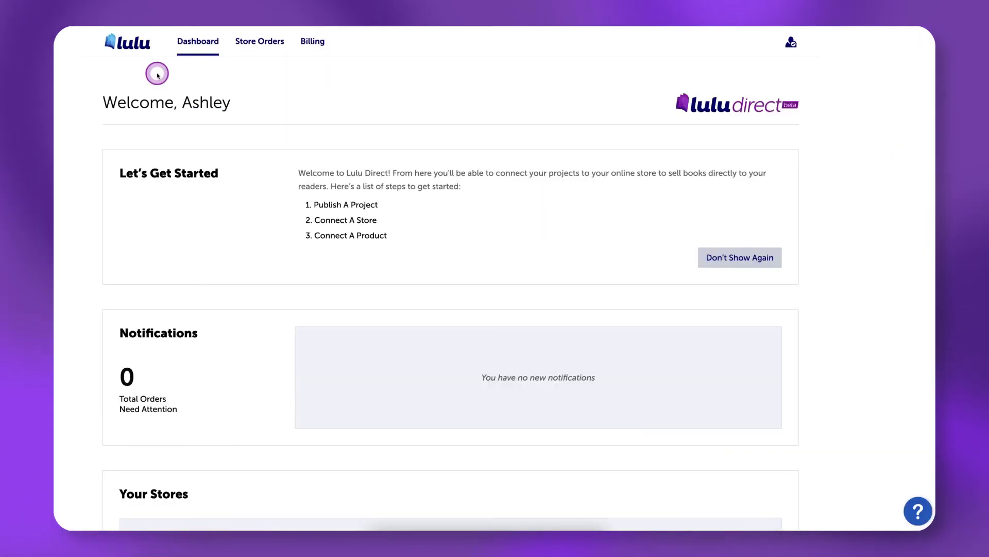
Open Store Orders and find WooCommerce order 22, $10.94, marked Pending Approval
click(260, 41)
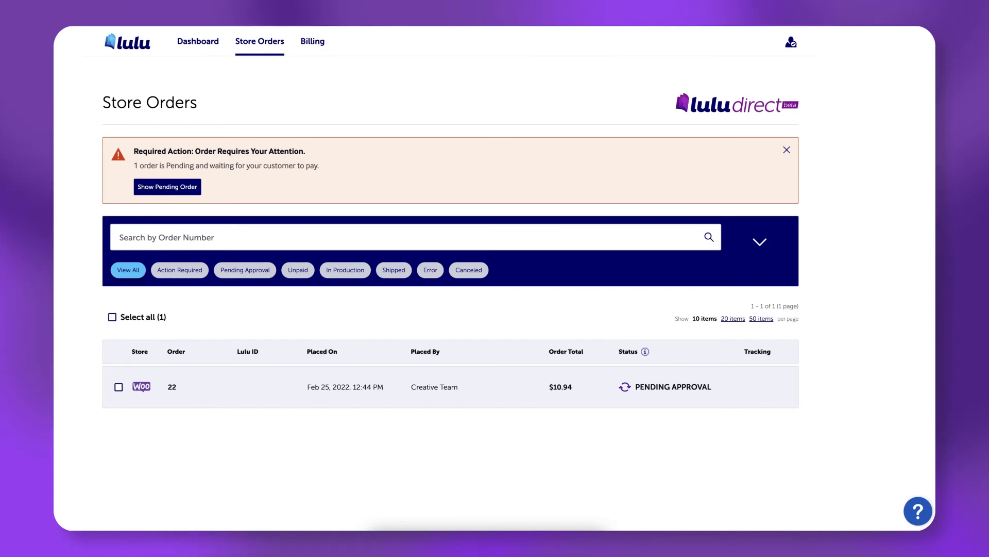
scroll(451, 278, down, 2)
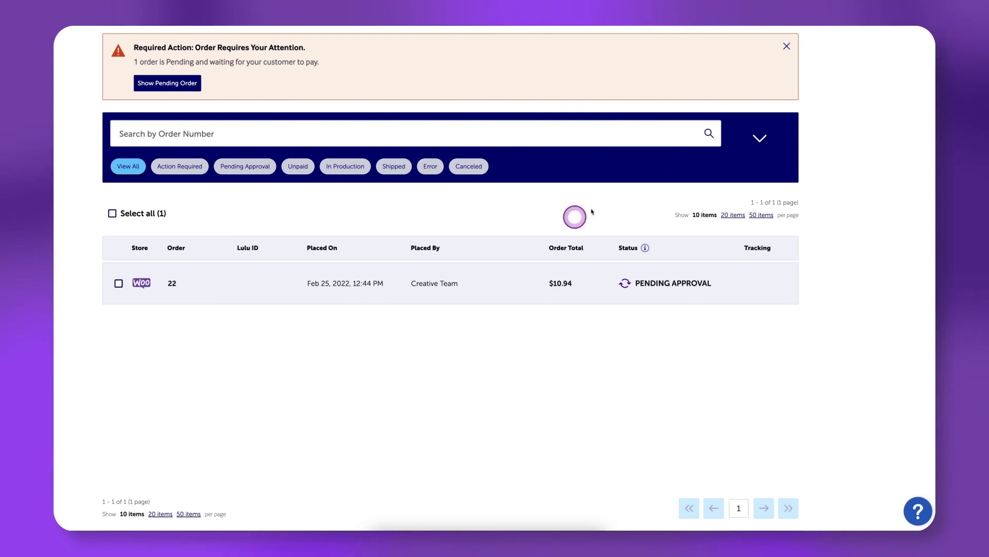
Open store order 22 for the Daily Creativity Notebook and accept it for printing
click(172, 282)
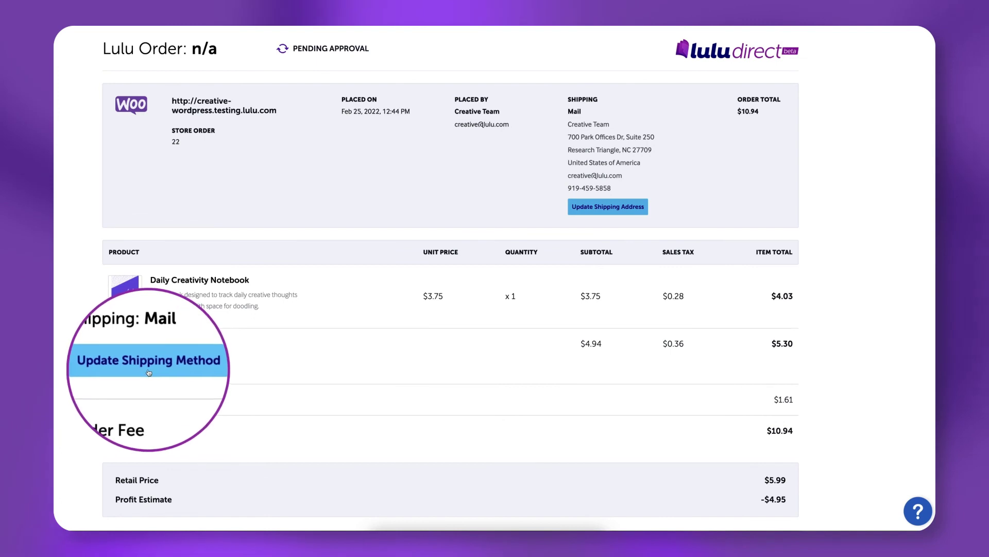
scroll(932, 221, down, 3)
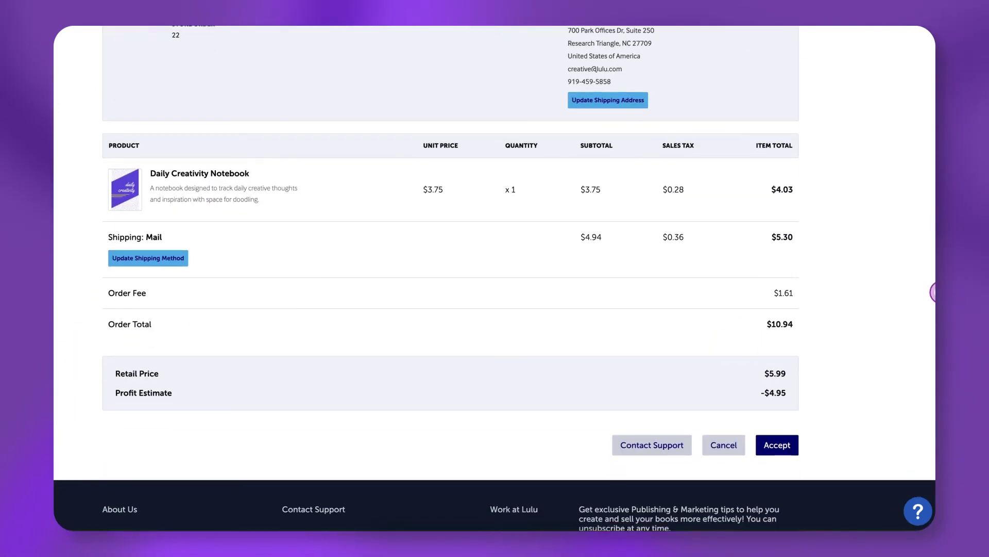
click(777, 445)
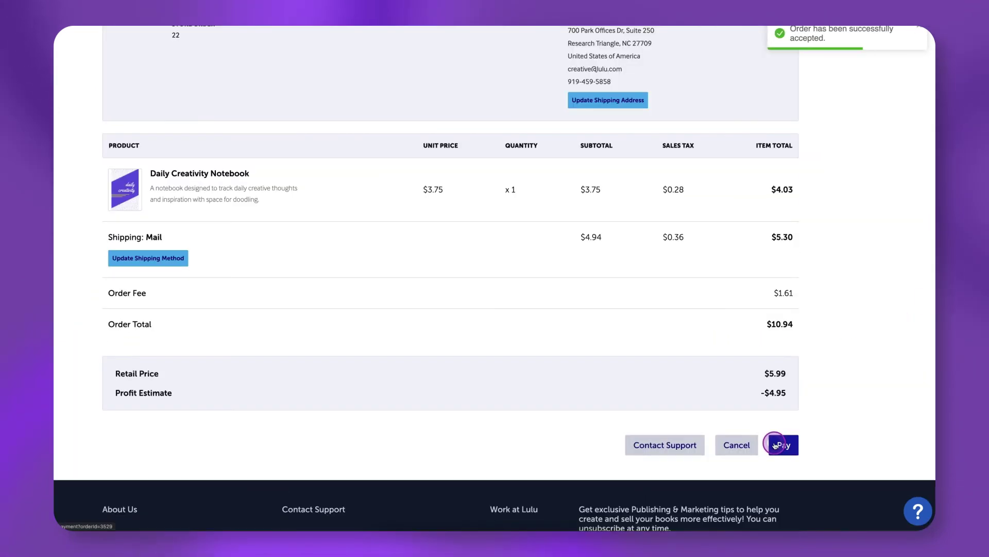